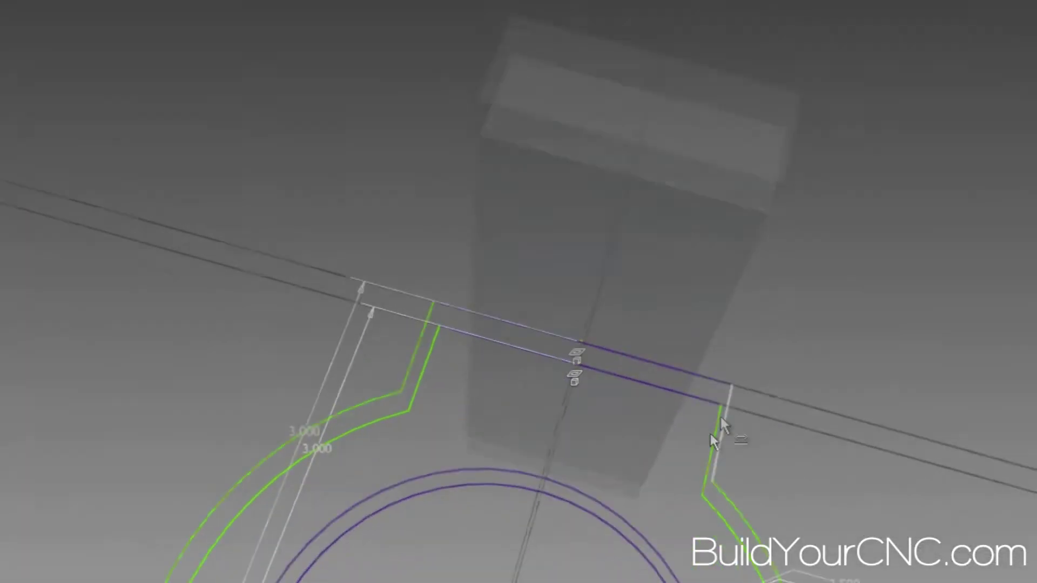
- Dimension the distance between the two side lines of the mounting tab and set it to 2 in
click(721, 433)
click(402, 270)
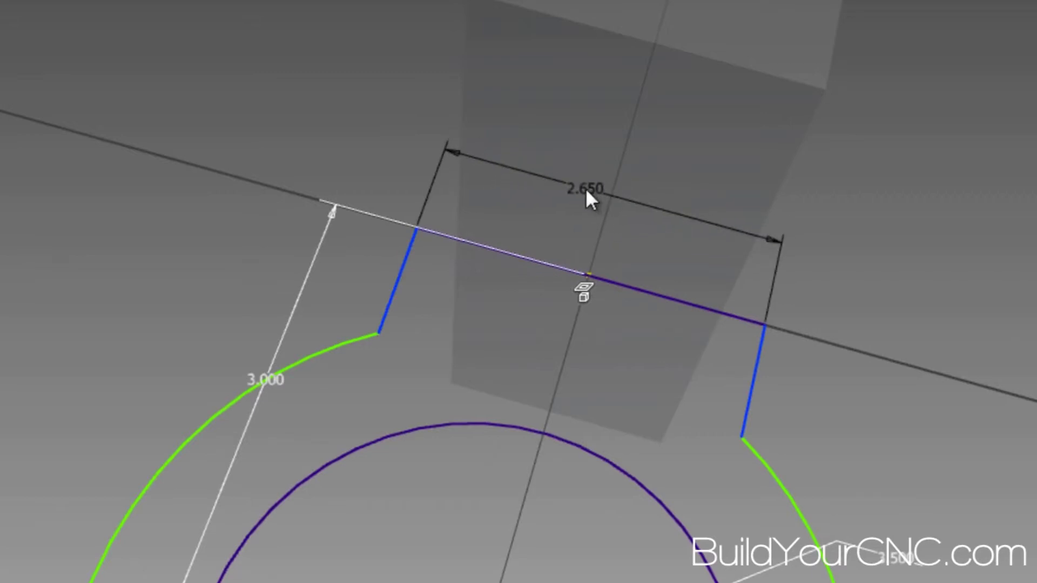
click(585, 188)
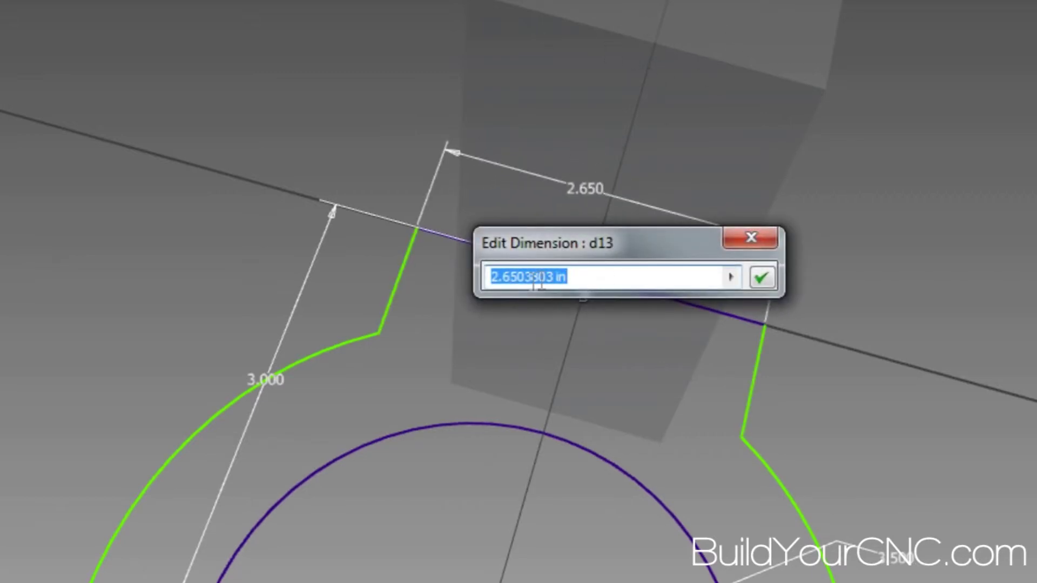
key(Home)
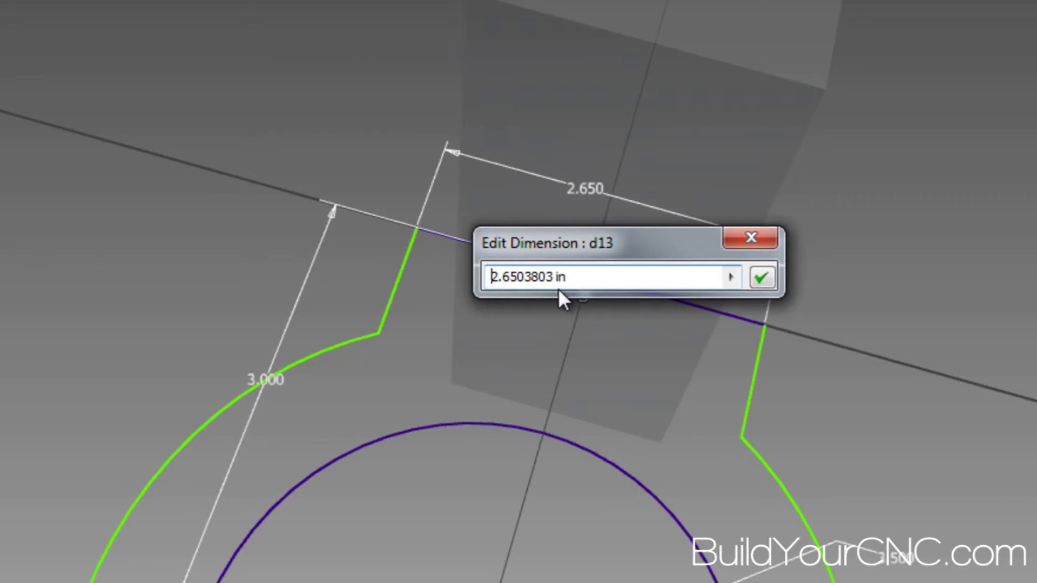
key(Right)
key(Delete)
key(Delete)
key(Delete)
key(Delete)
key(Delete)
key(Delete)
key(Delete)
key(Delete)
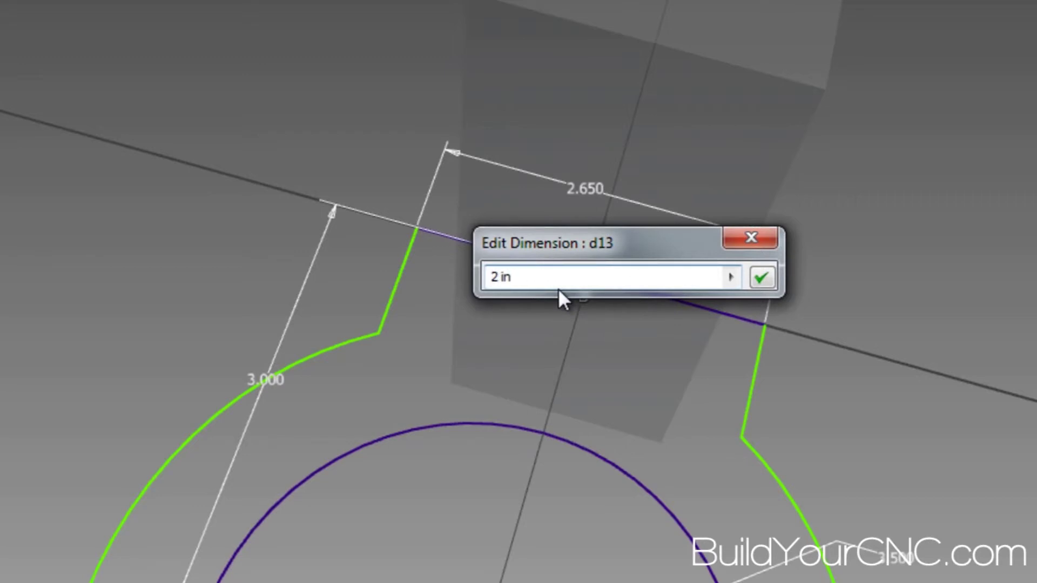
text(")
key(BackSpace)
key(Right)
key(Right)
key(Return)
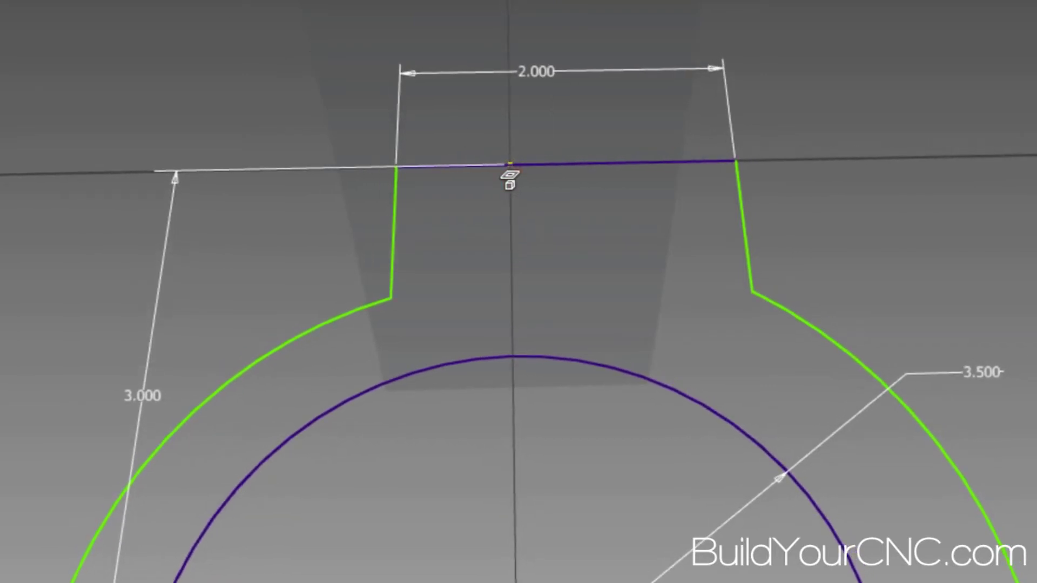
click(508, 163)
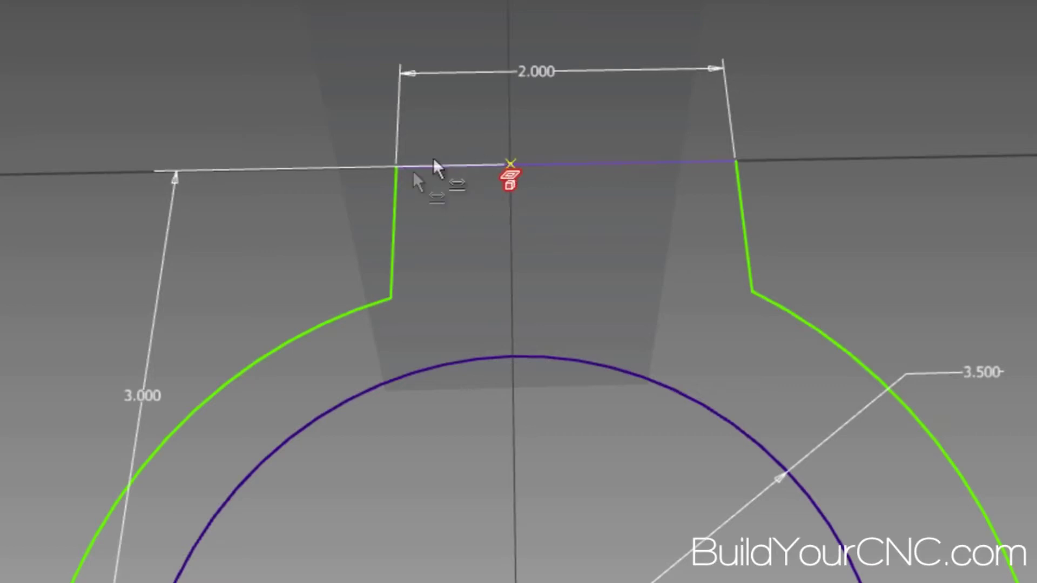
key(d)
click(394, 208)
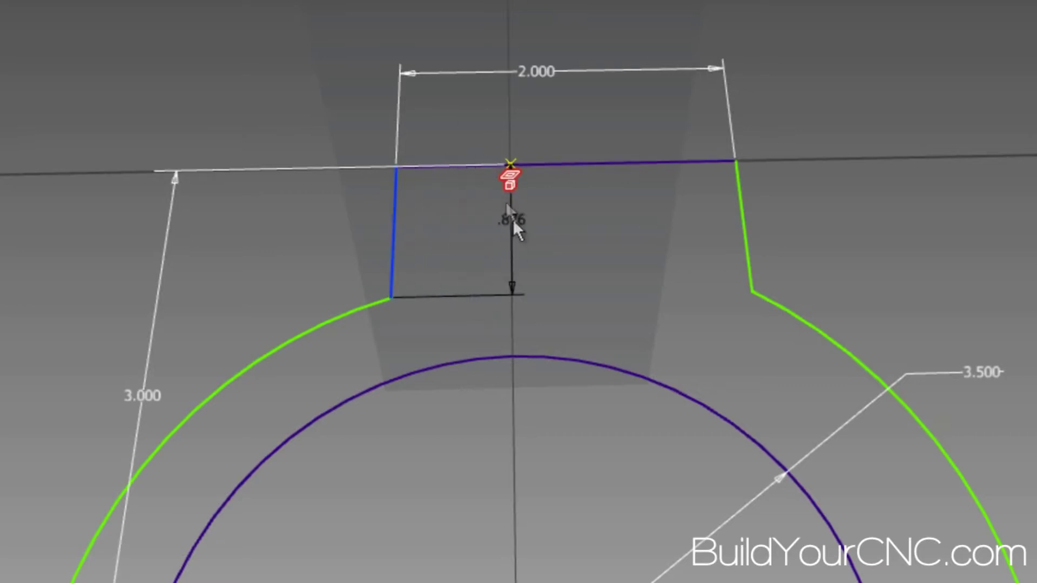
click(506, 164)
click(505, 166)
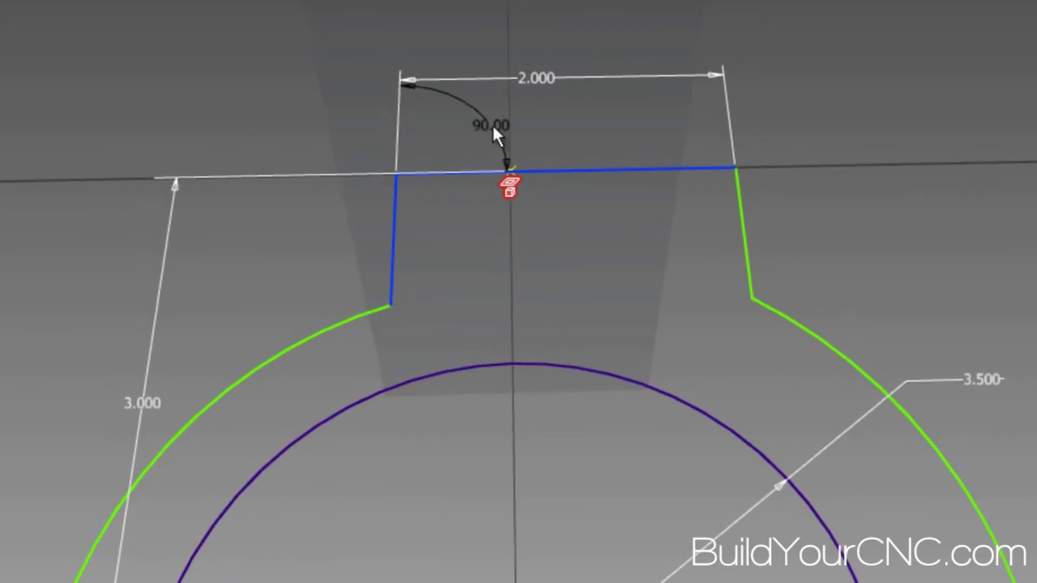
scroll(455, 145, up, 5)
scroll(455, 145, up, 2)
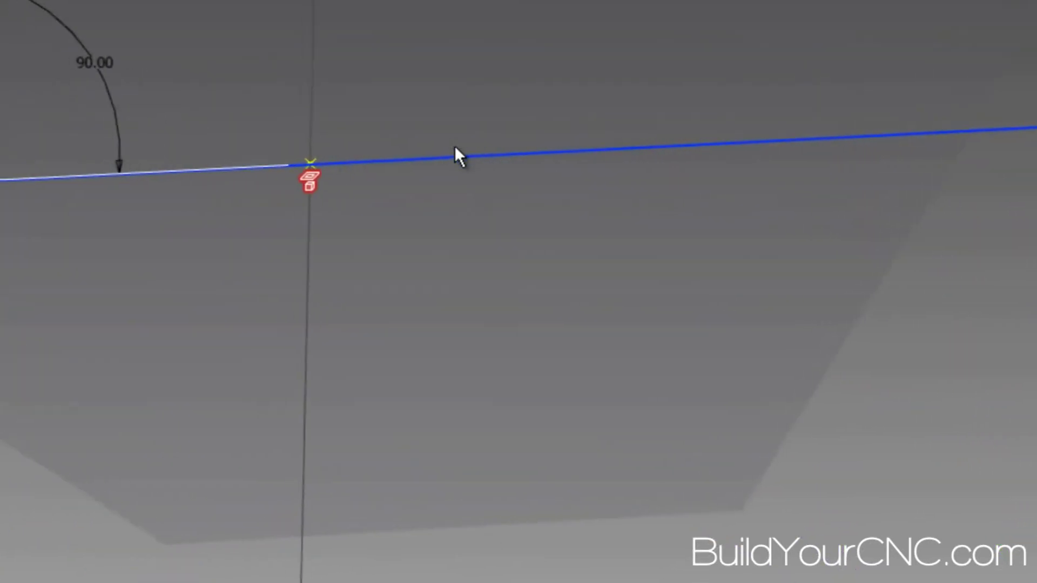
scroll(430, 215, down, 3)
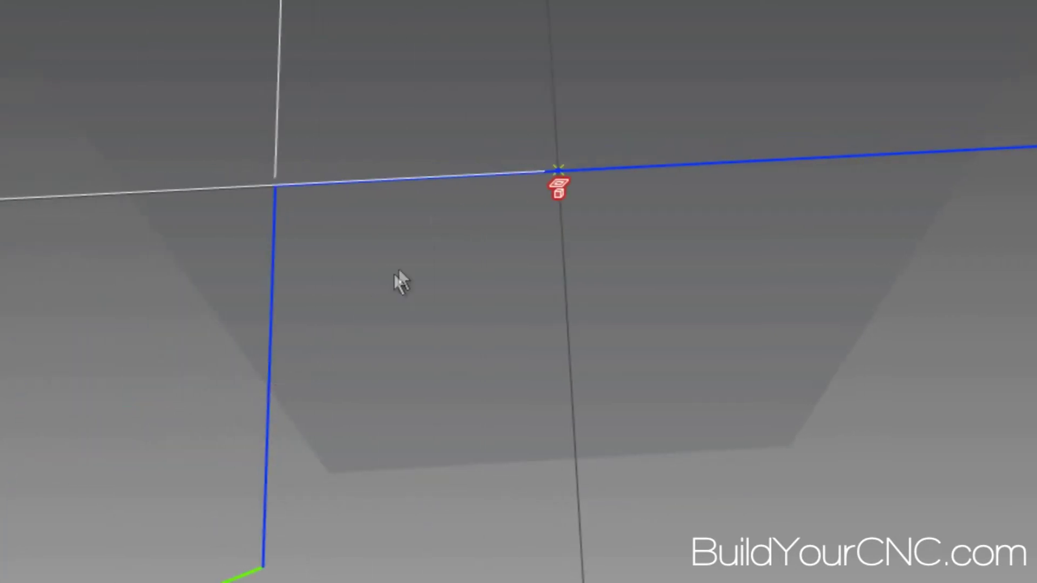
key(Escape)
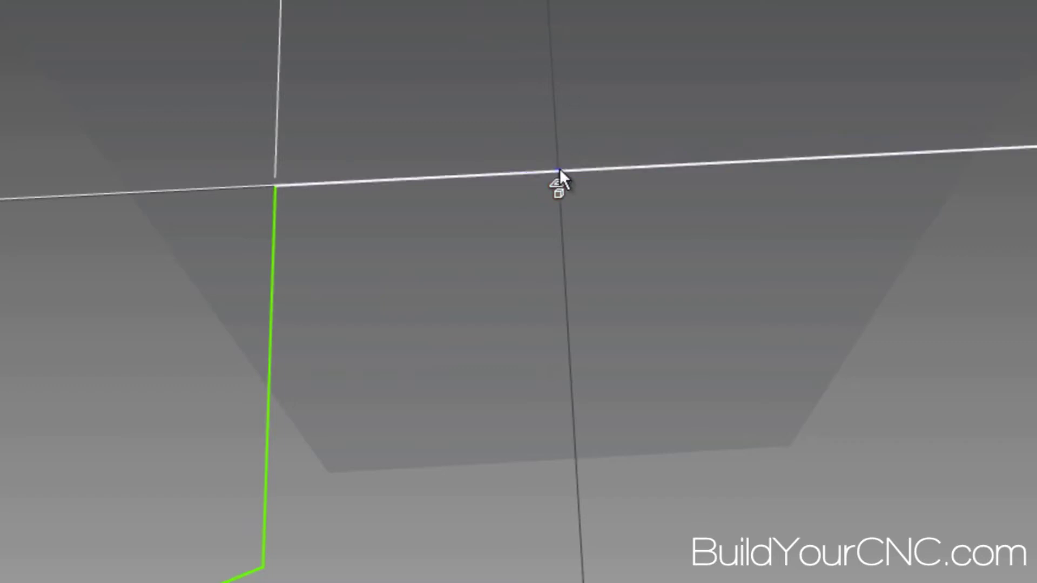
click(271, 370)
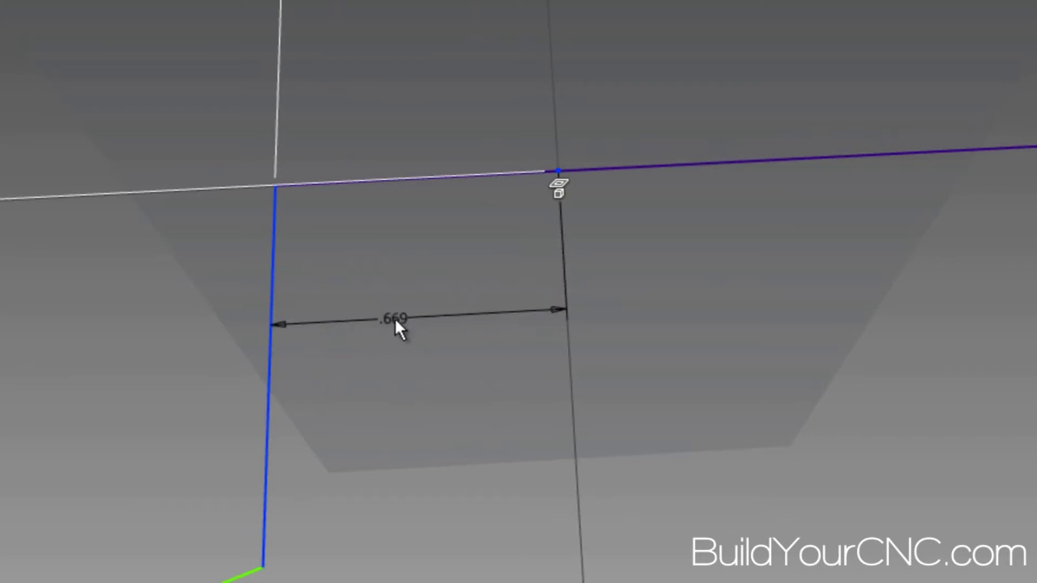
key(Escape)
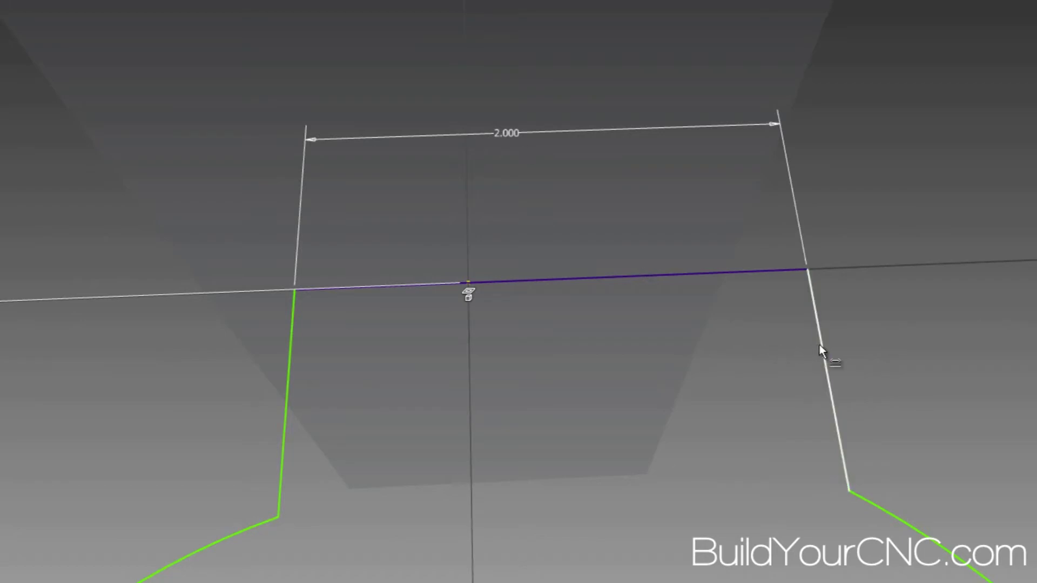
- Try to add another width dimension between the mounting tab's two side lines
click(819, 345)
click(288, 352)
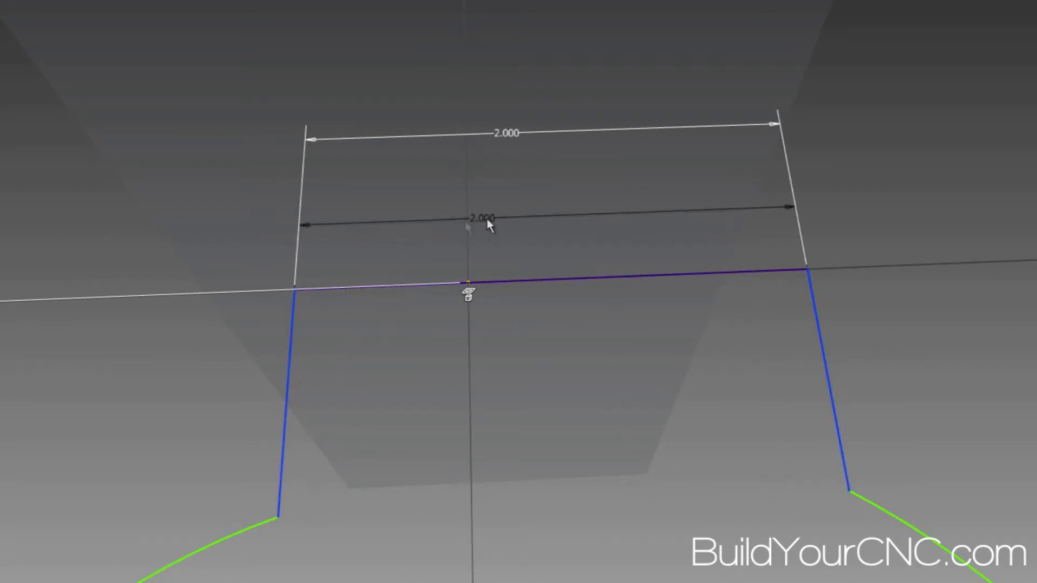
click(527, 223)
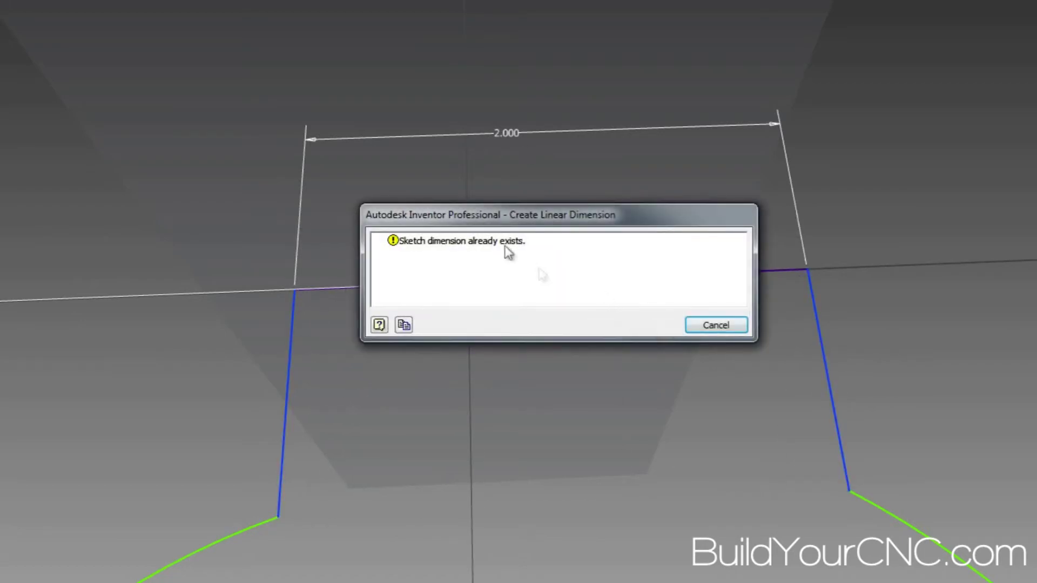
click(713, 326)
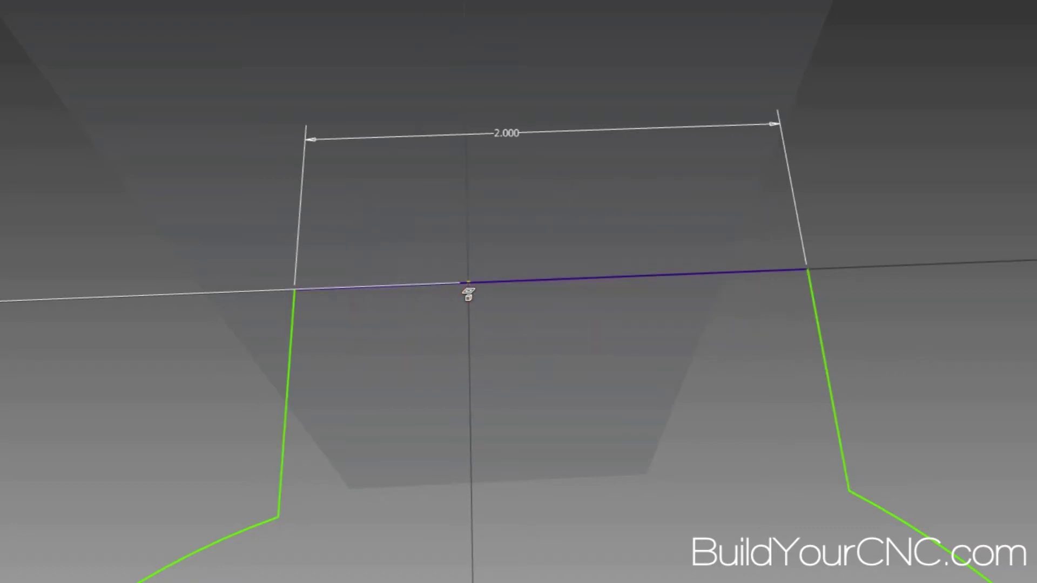
- Dimension the tab's left side line from the projected center point on its top edge, using half the tab width, d13/2
click(469, 281)
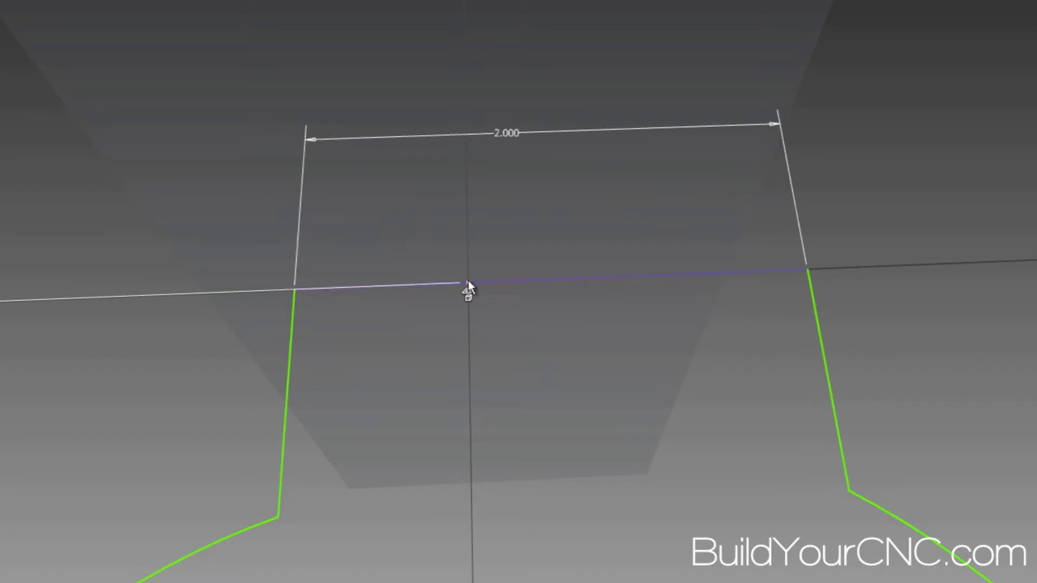
click(293, 355)
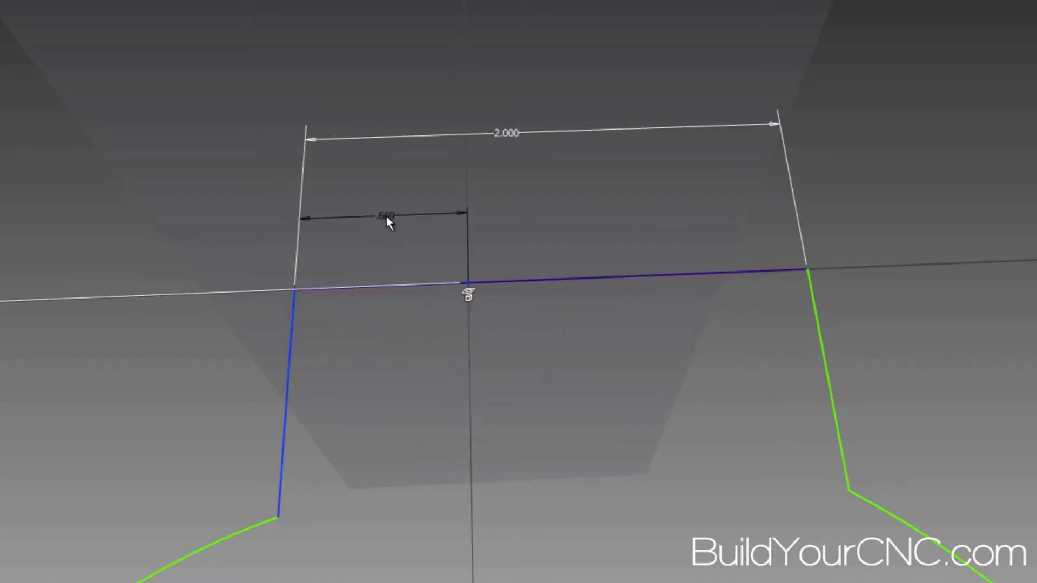
click(386, 216)
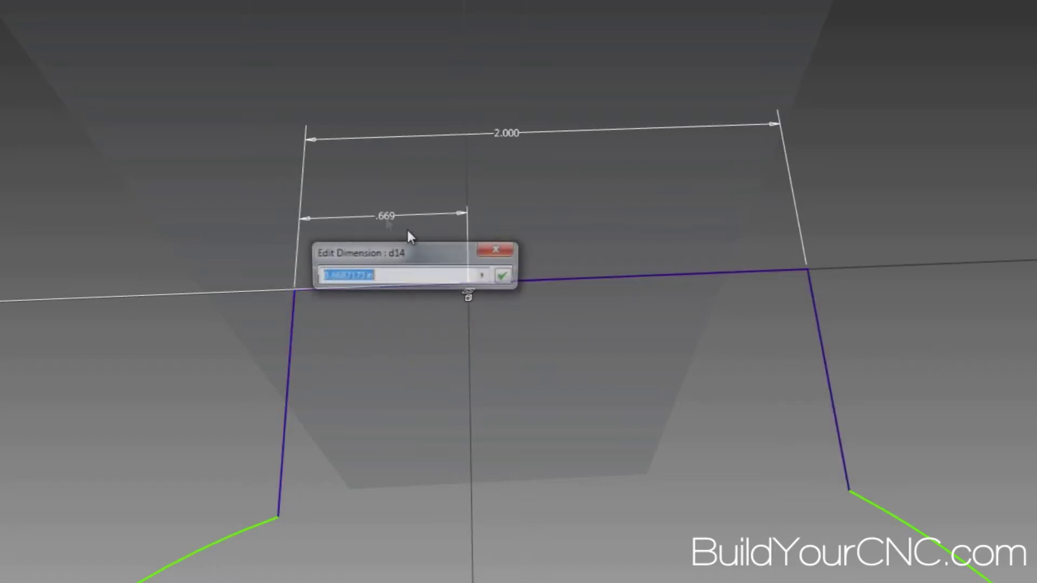
click(507, 138)
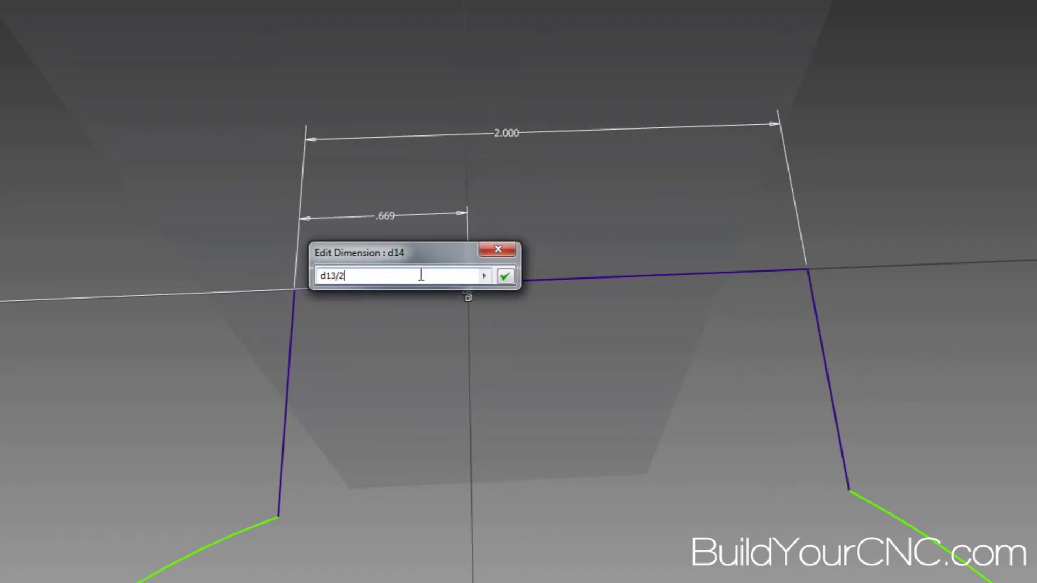
key(Return)
scroll(424, 248, down, 4)
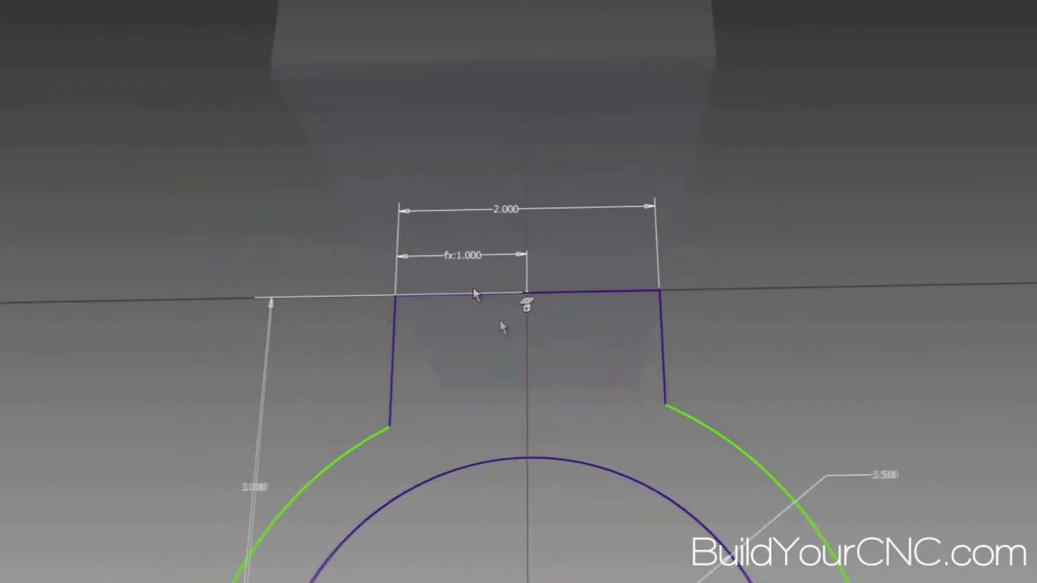
- Exit the sketch and the TopRouterMount part edit to return to the top-level assembly
key(F6)
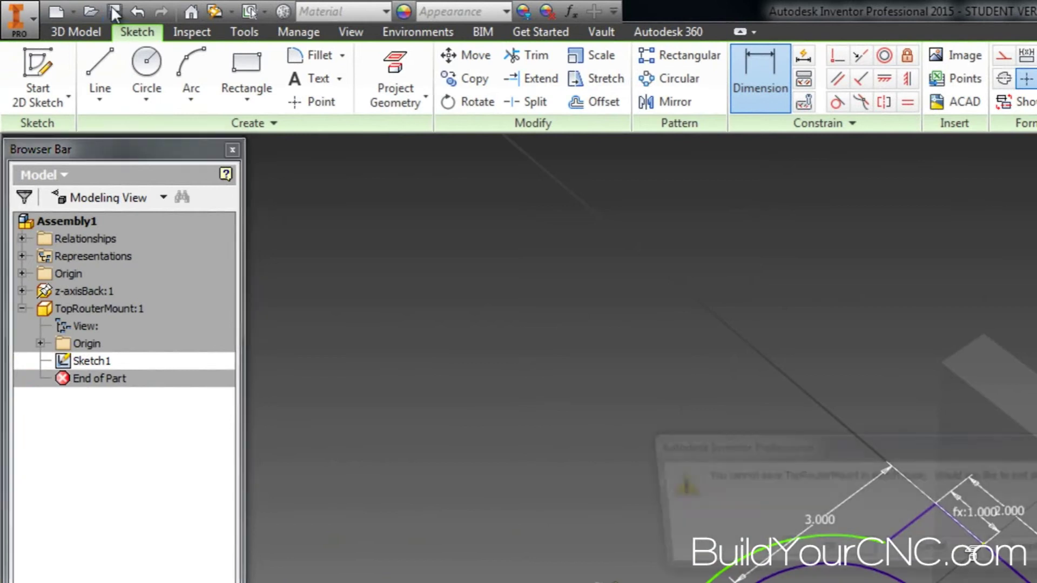
key(ctrl+s)
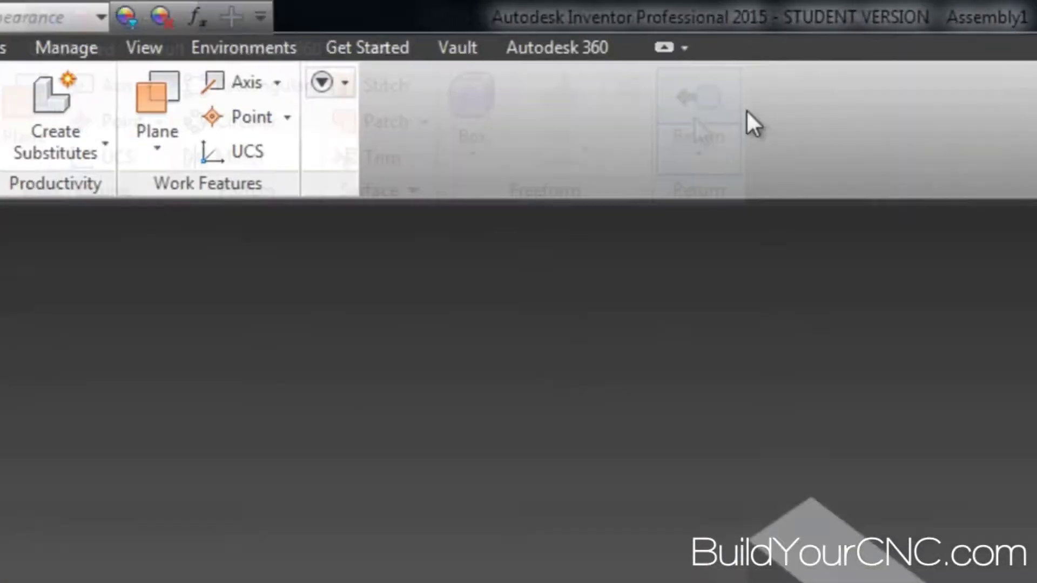
click(528, 157)
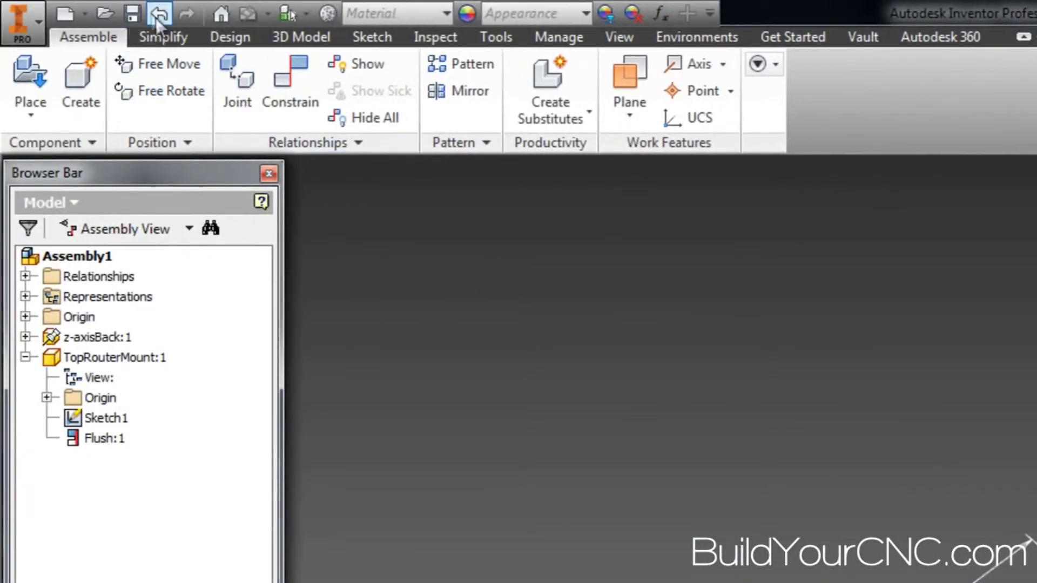
- Save the assembly as z-axisAssemblyBluechickRouterMount890 and accept saving its dependent files
click(132, 12)
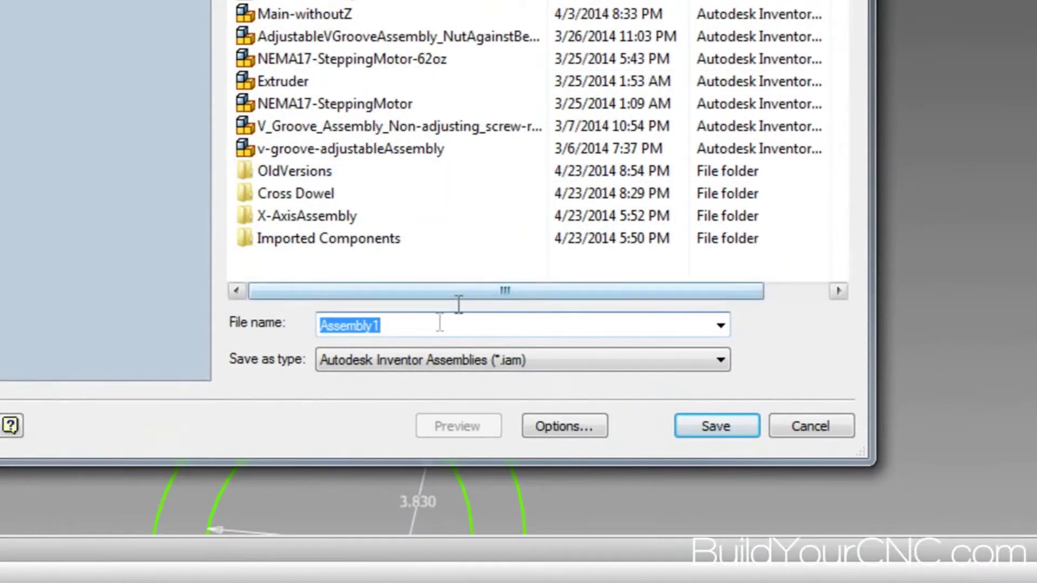
text(z-ax)
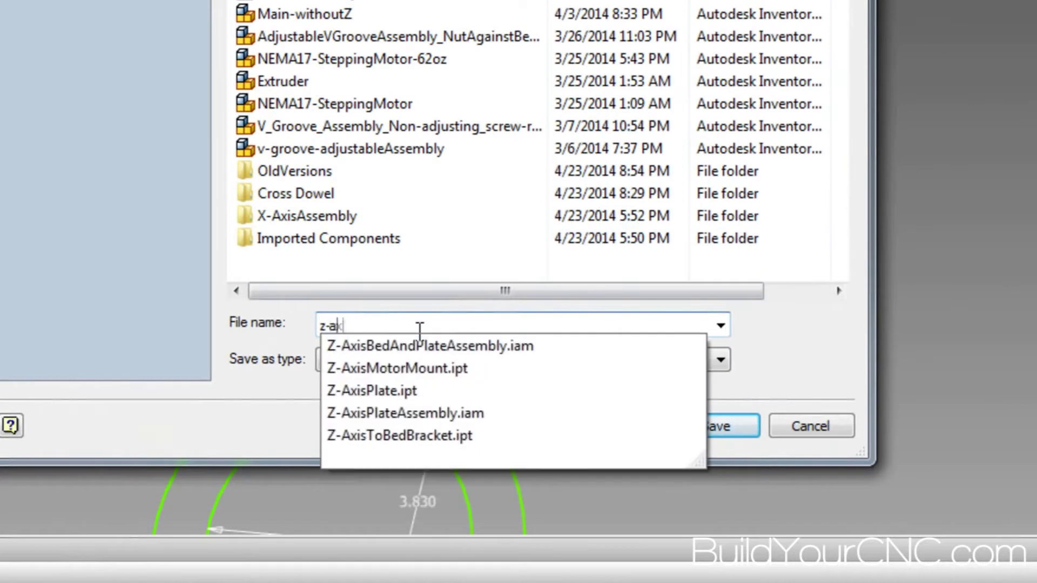
text(isAssemblyBlue)
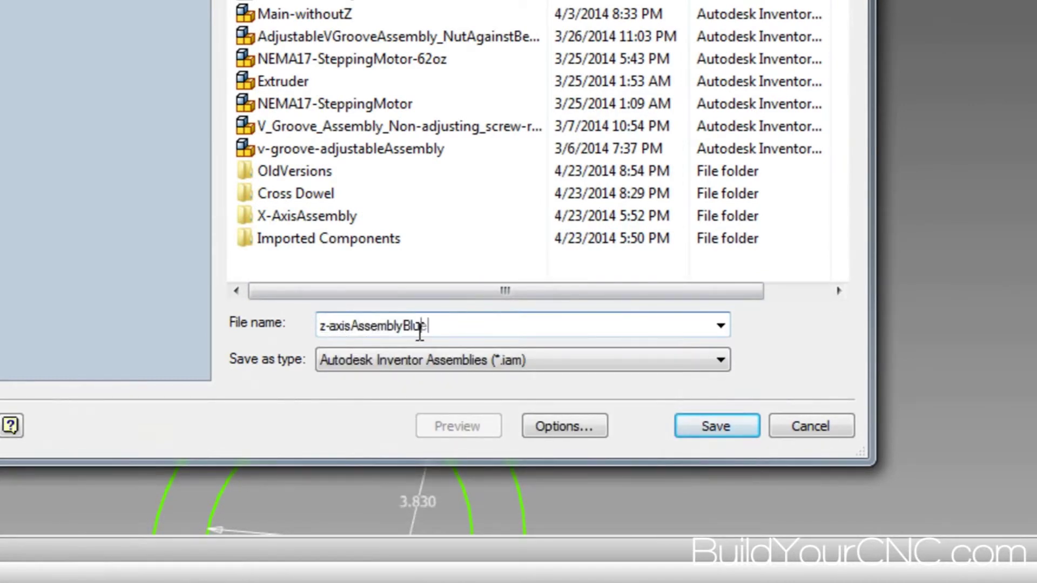
text(chickRouterMo)
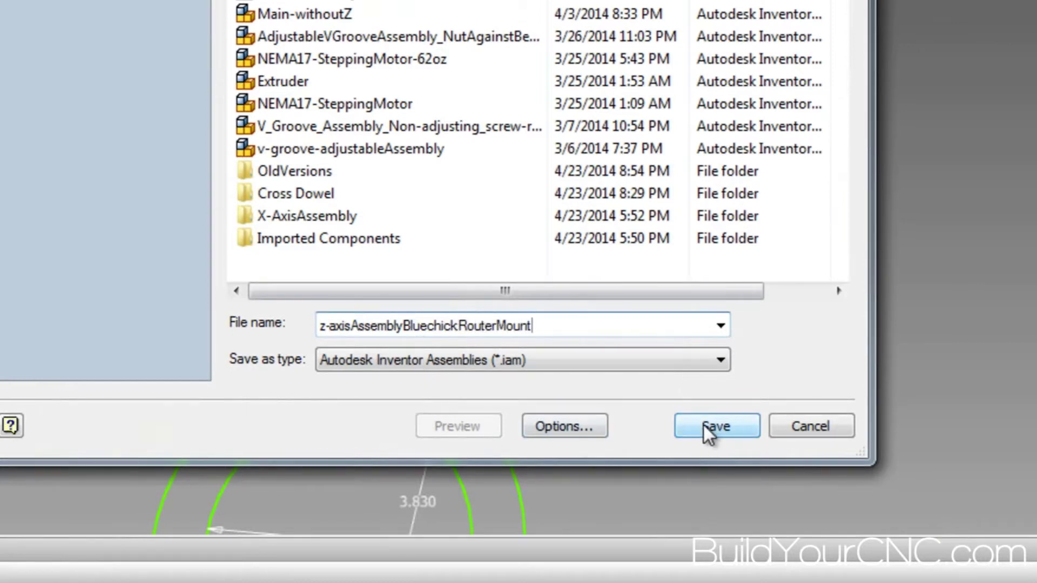
text(unt890)
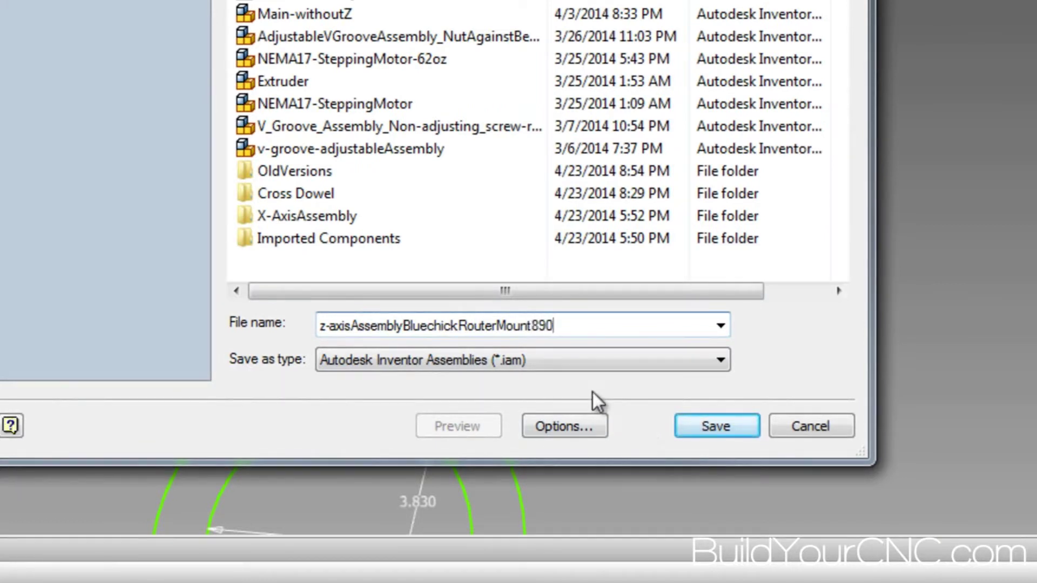
click(700, 427)
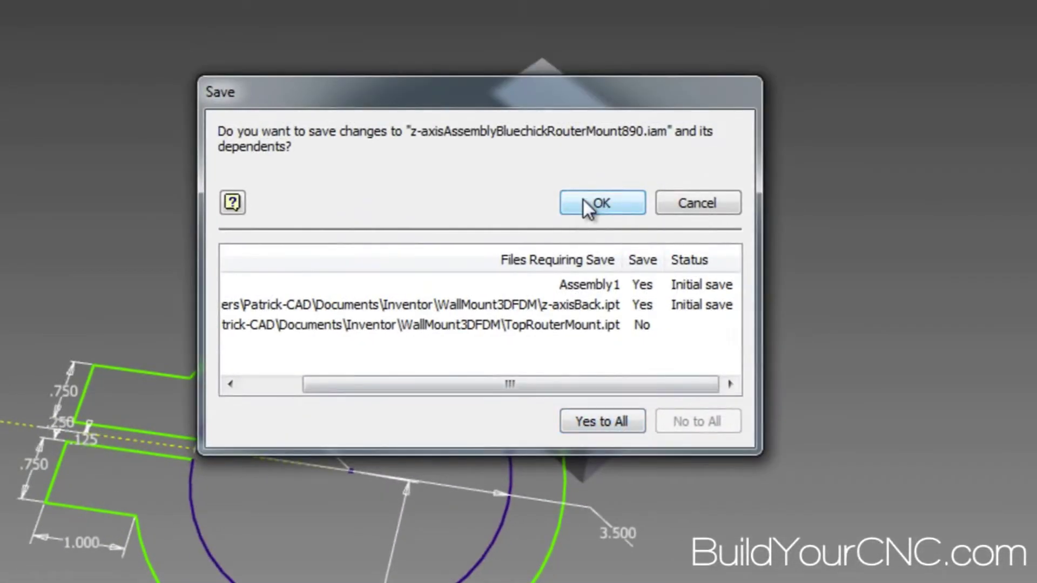
click(583, 200)
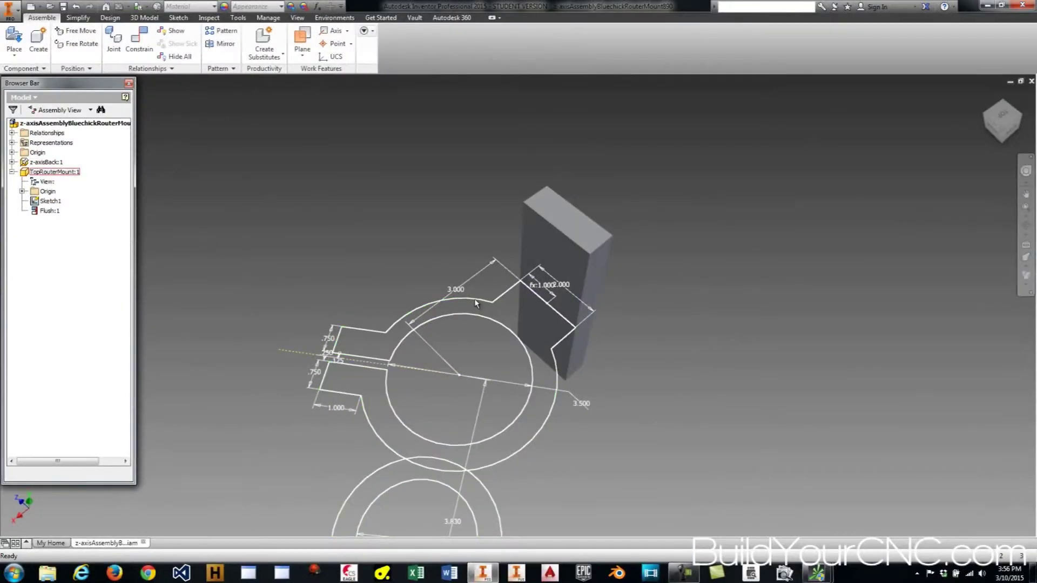
- Open the TopRouterMount part for editing in place and reopen its Sketch1
double_click(475, 303)
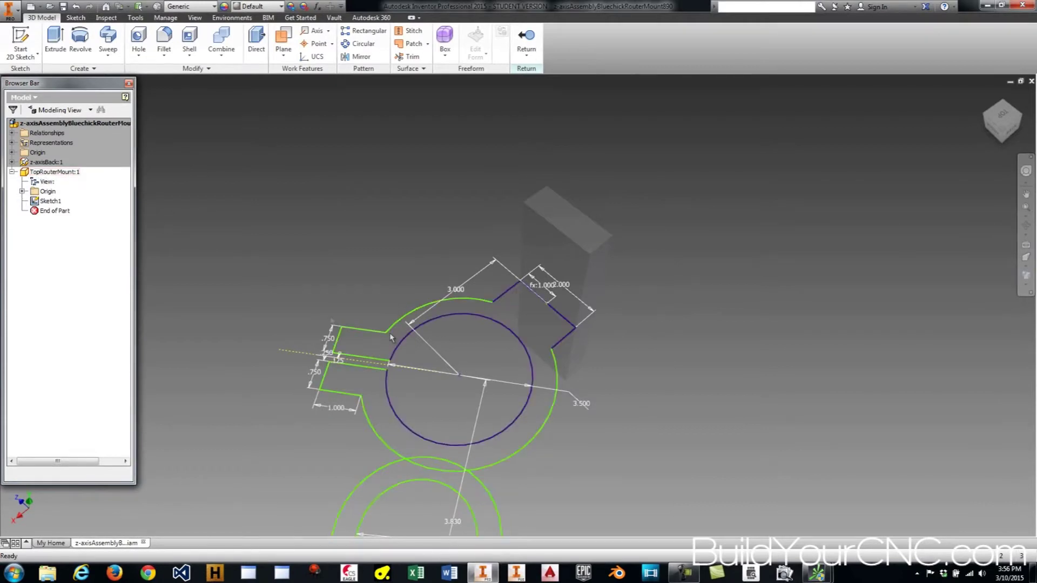
key(Page_Up)
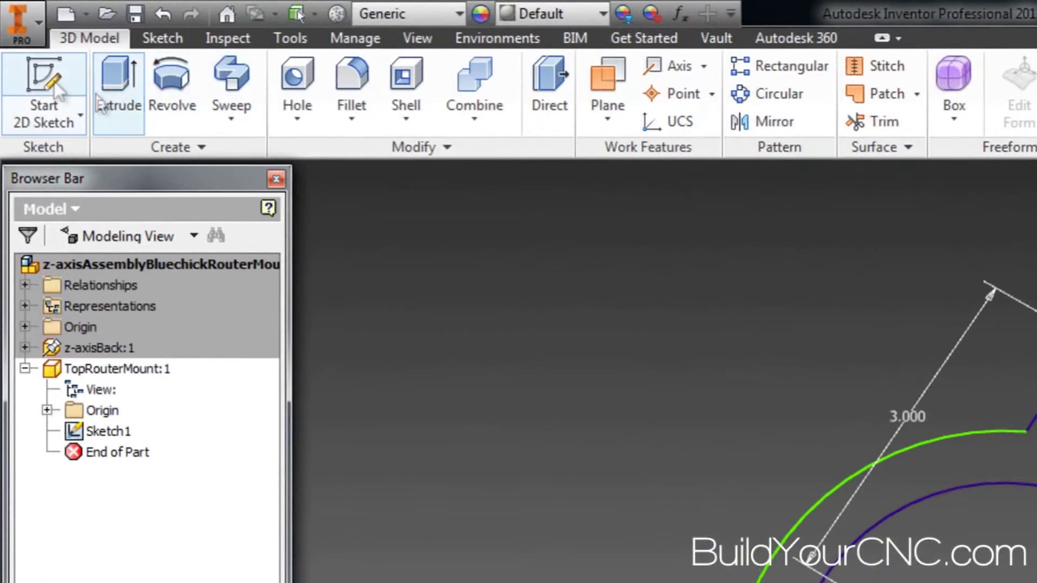
click(163, 39)
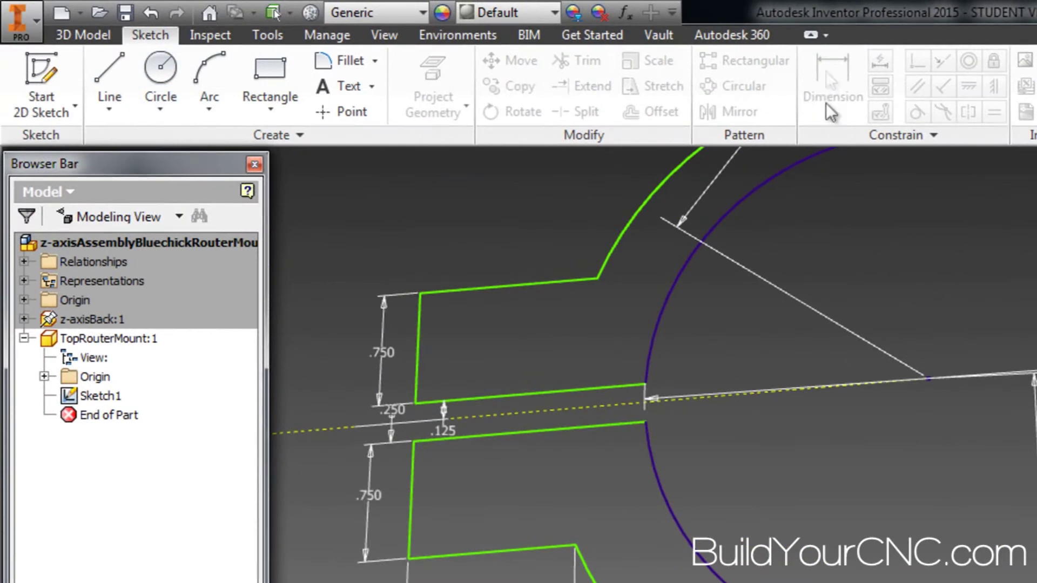
click(100, 397)
double_click(83, 397)
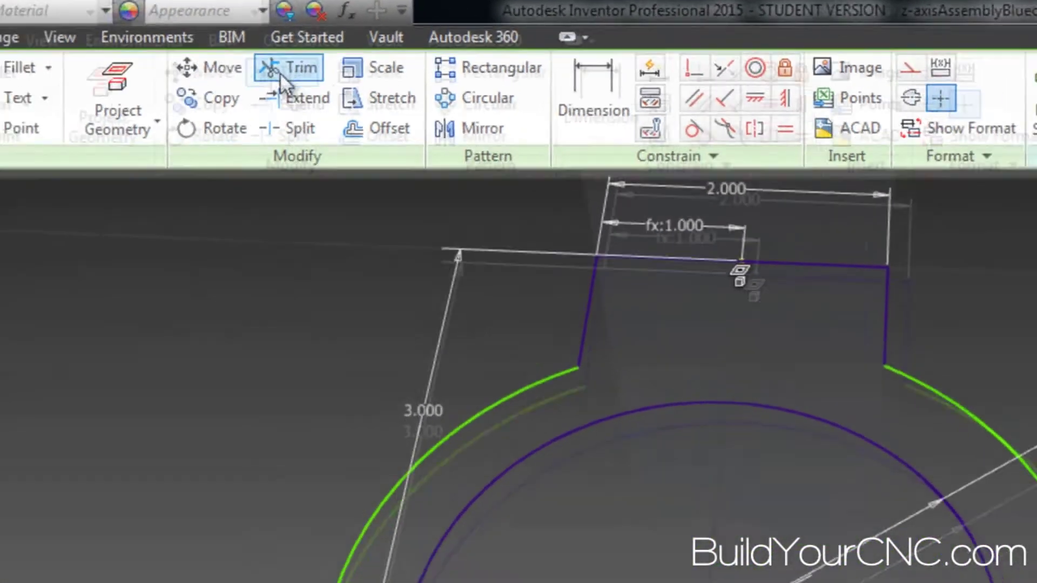
- Trim the overlapping outer arcs where the large ring meets the small ring so both outlines join as one
click(289, 66)
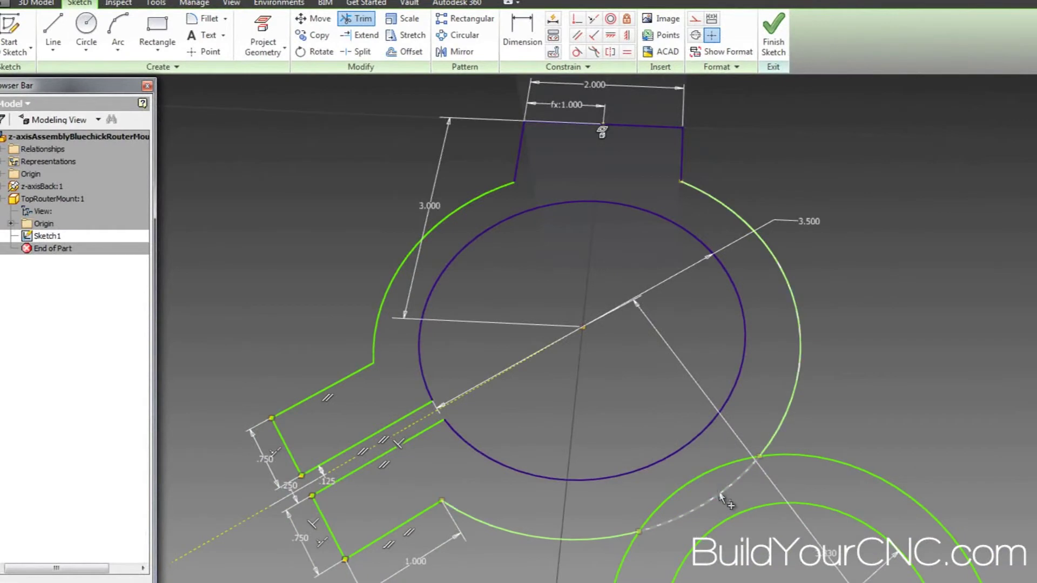
scroll(570, 484, up, 5)
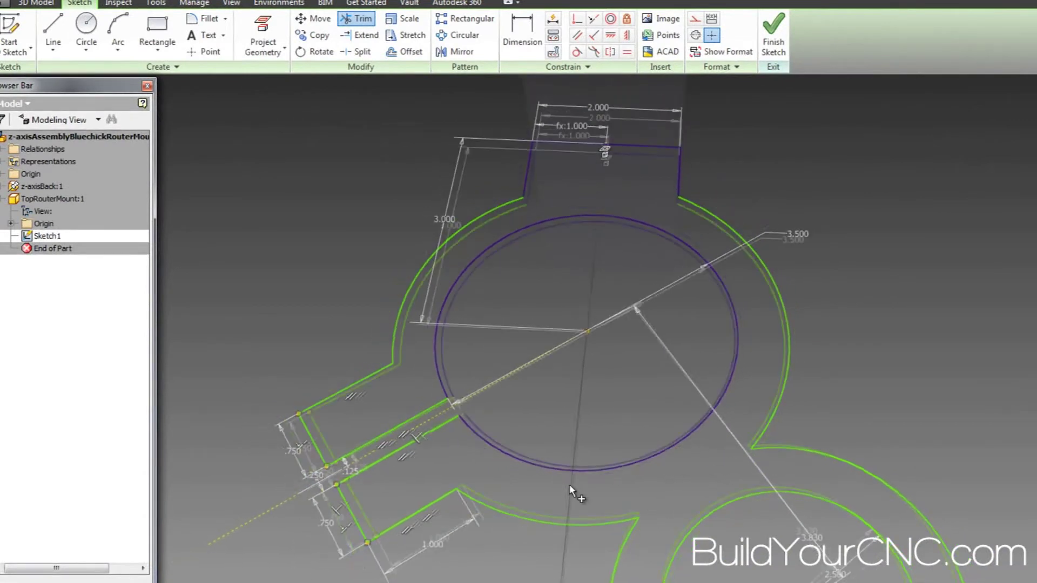
scroll(569, 485, down, 5)
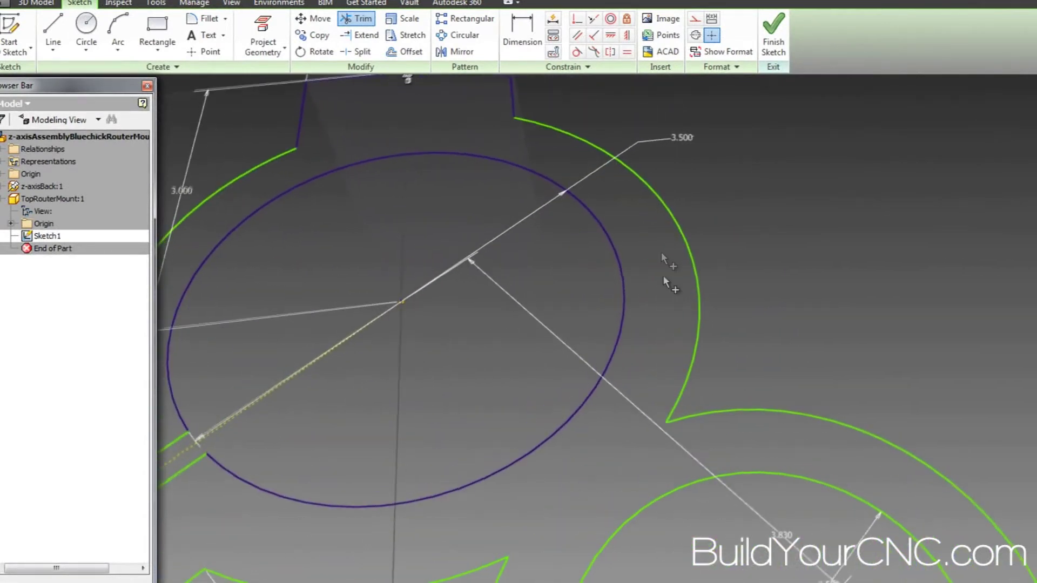
- Dimension the large ring's wall between the inner circle and the right outer arc, and set it to .75
scroll(662, 254, up, 3)
scroll(661, 253, up, 2)
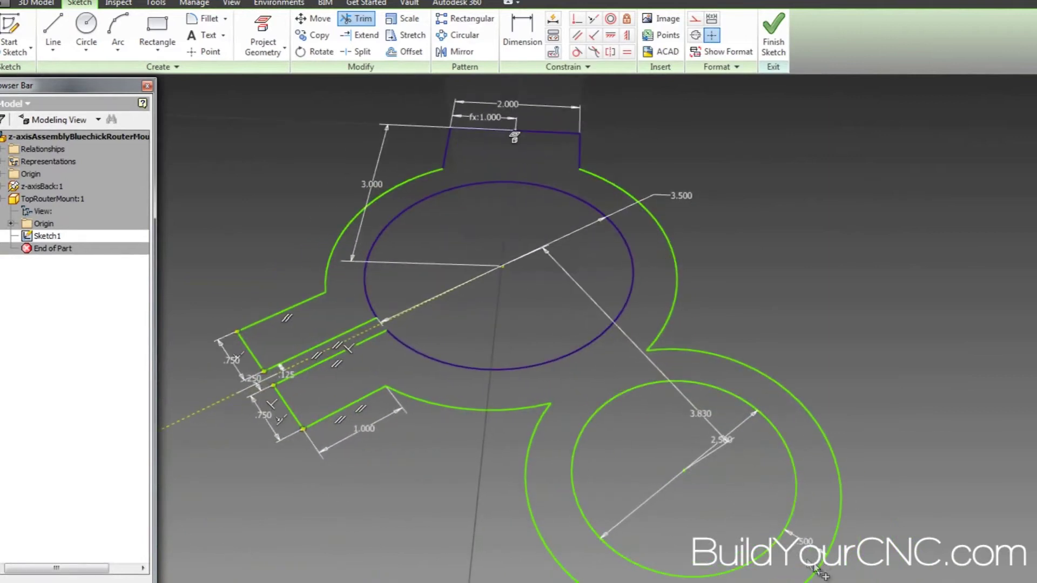
scroll(756, 508, up, 3)
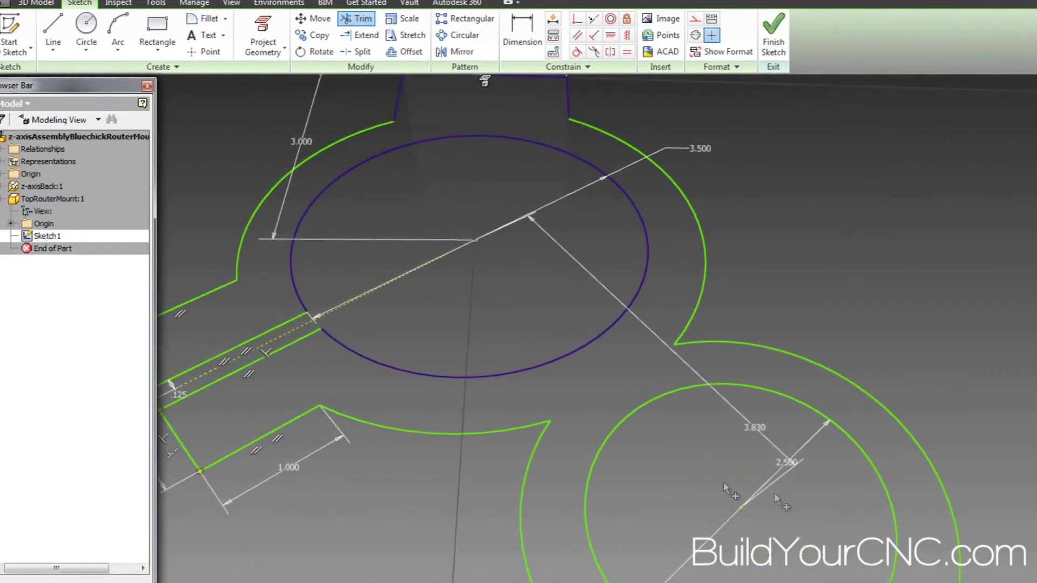
scroll(779, 360, down, 3)
scroll(783, 361, up, 1)
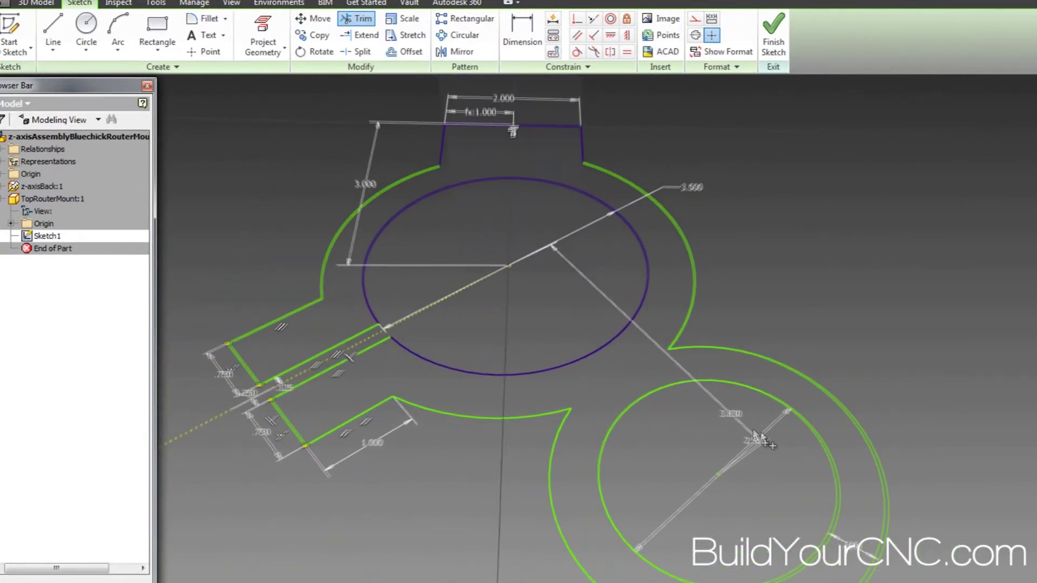
scroll(753, 429, down, 3)
scroll(753, 429, up, 1)
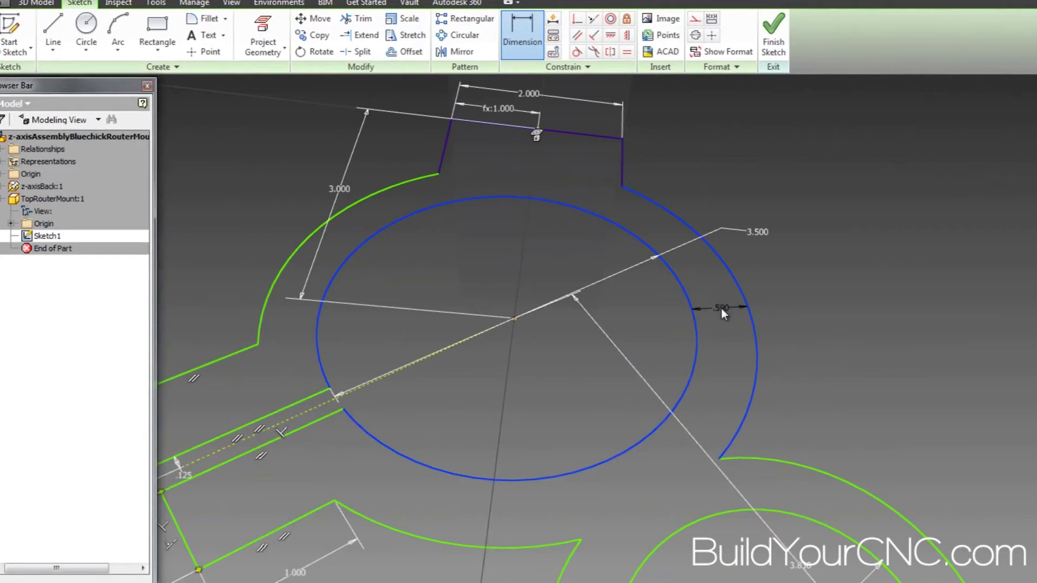
click(721, 309)
text(.75)
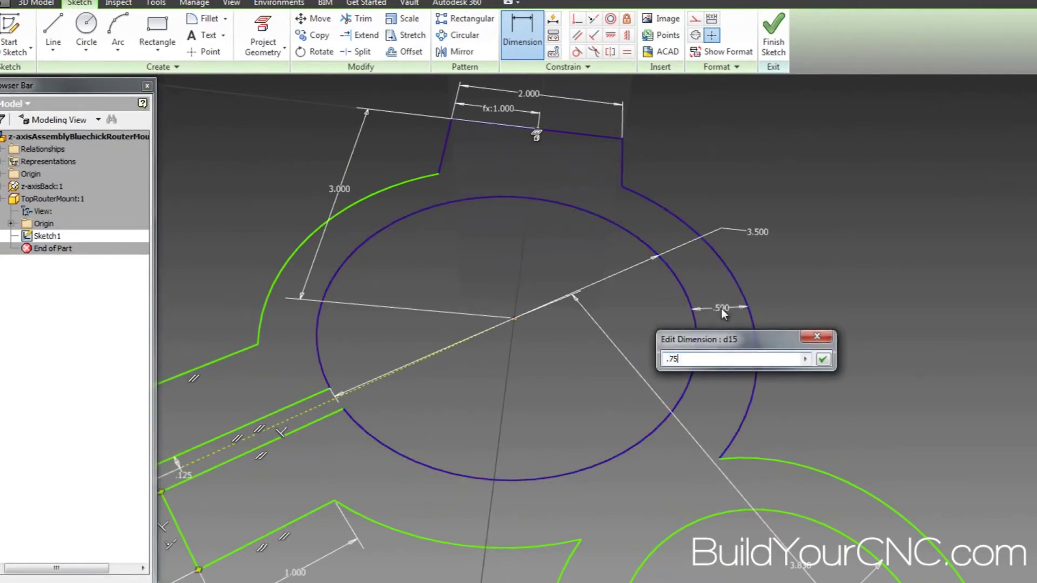
key(Return)
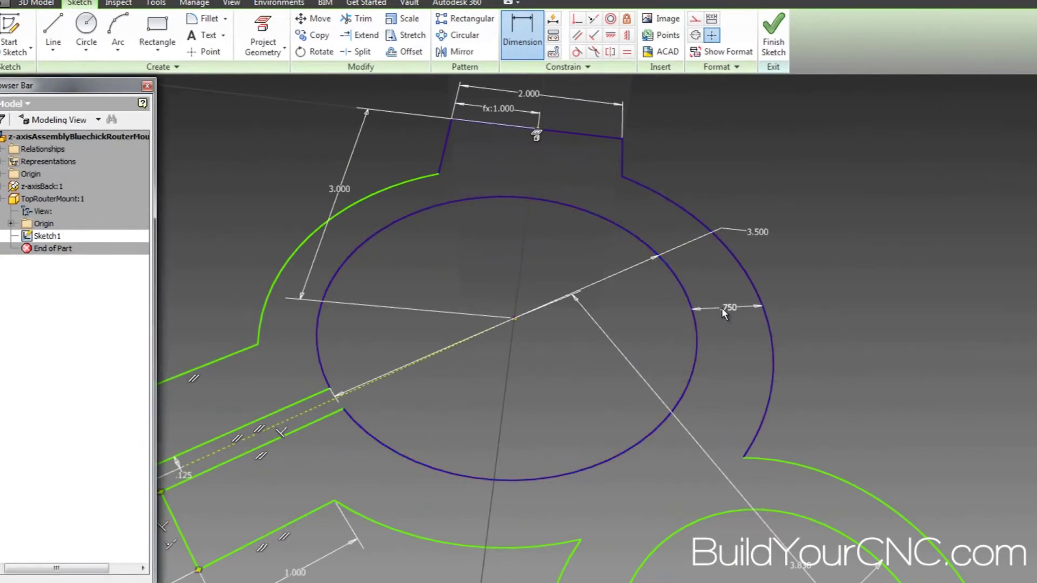
- Dimension the large ring's wall between the inner circle and the lower outer arc as .75
click(502, 548)
click(505, 480)
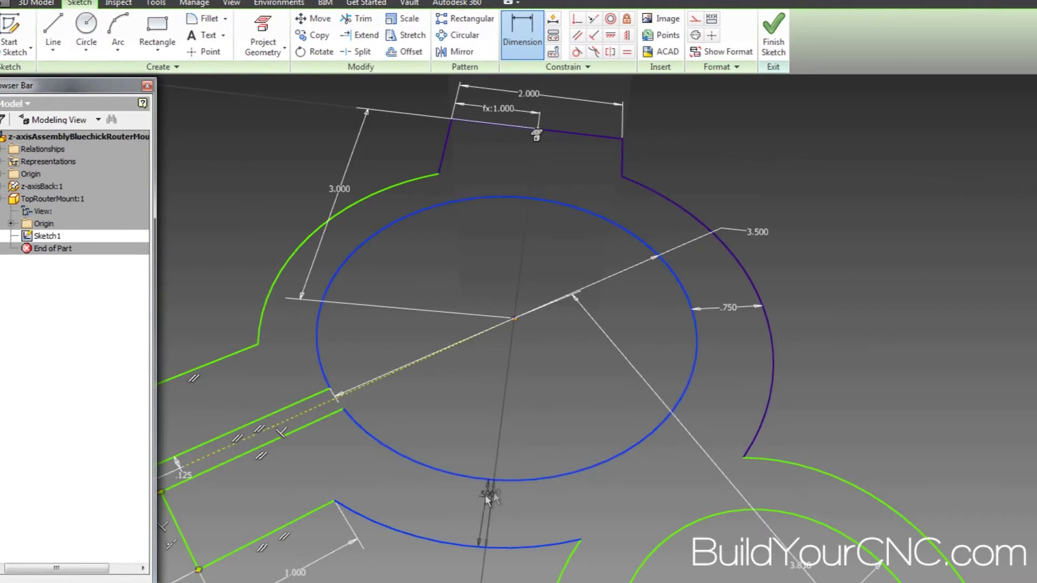
click(467, 507)
text(.75)
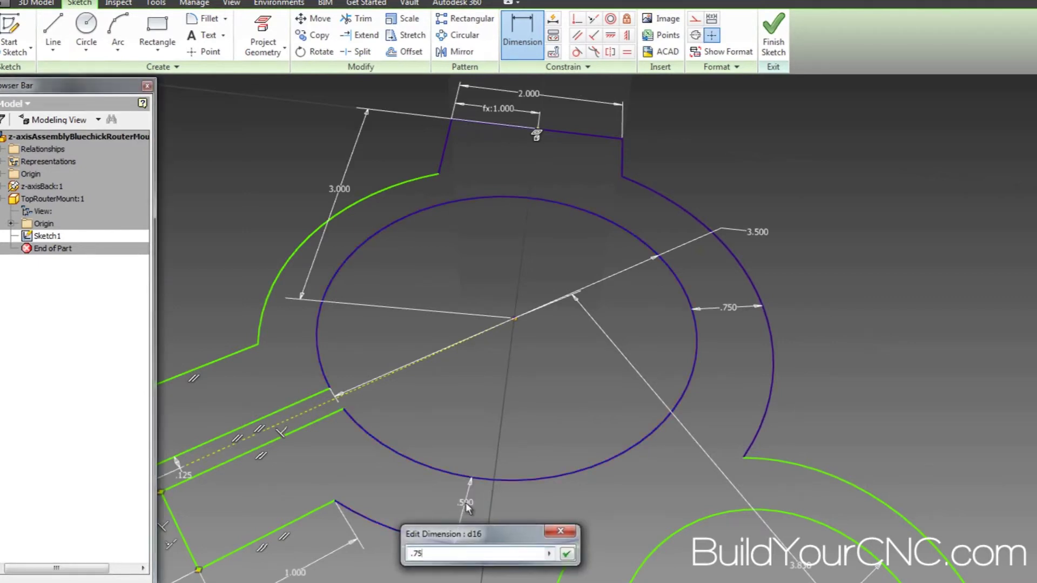
key(Return)
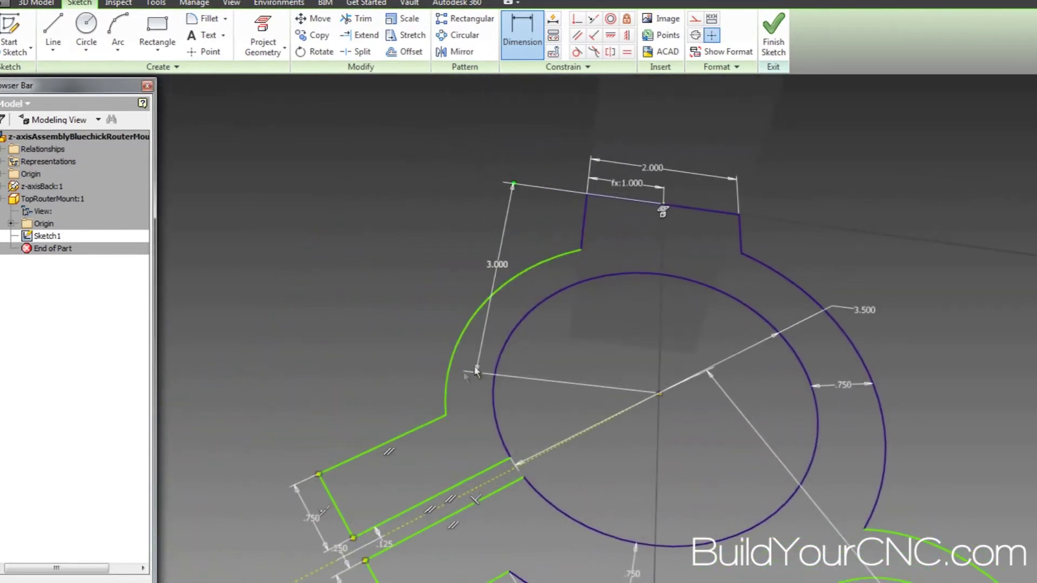
- Dimension the large ring's wall between the inner circle and the upper-left outer arc as .75
click(506, 343)
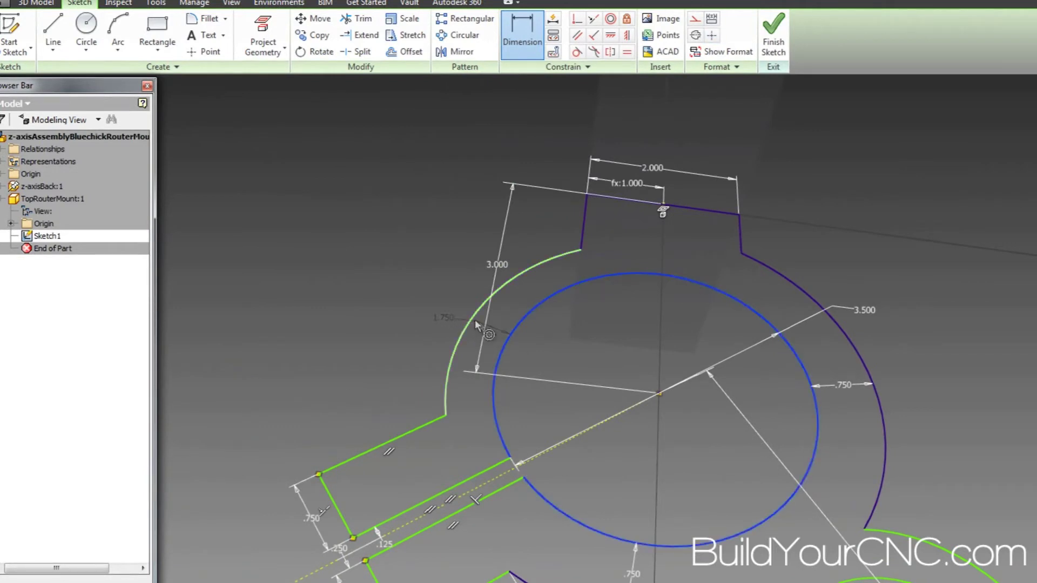
click(472, 320)
click(501, 312)
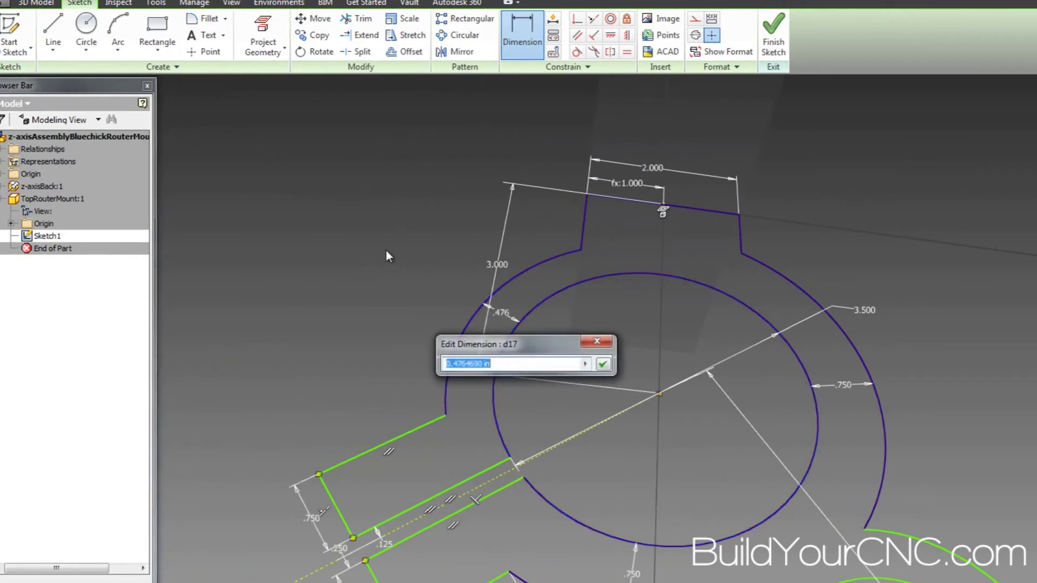
text(.75)
key(Return)
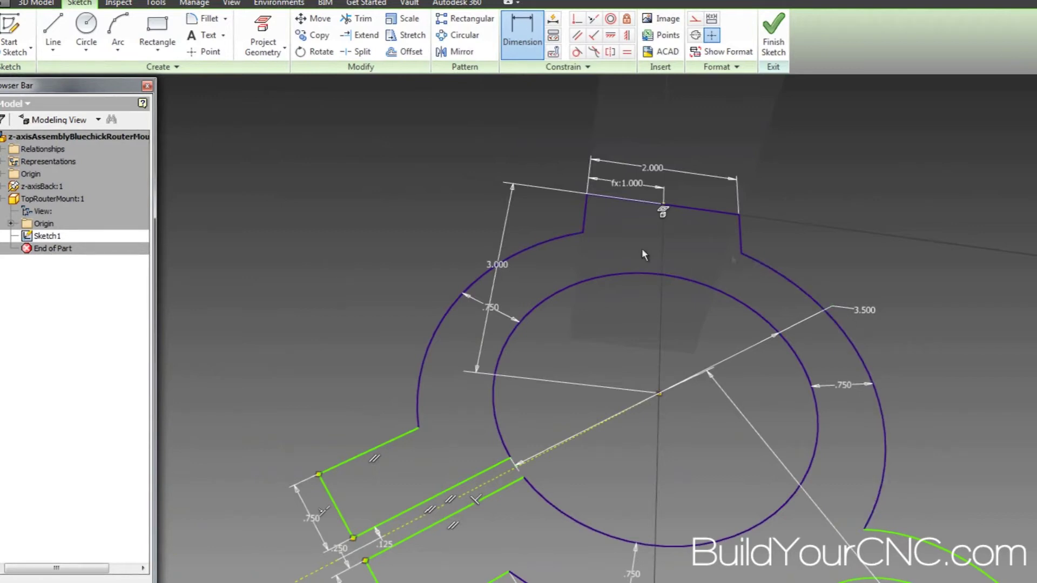
- Leave dimensioning and swing the small ring by its center point farther up and to the right around the large ring
key(F6)
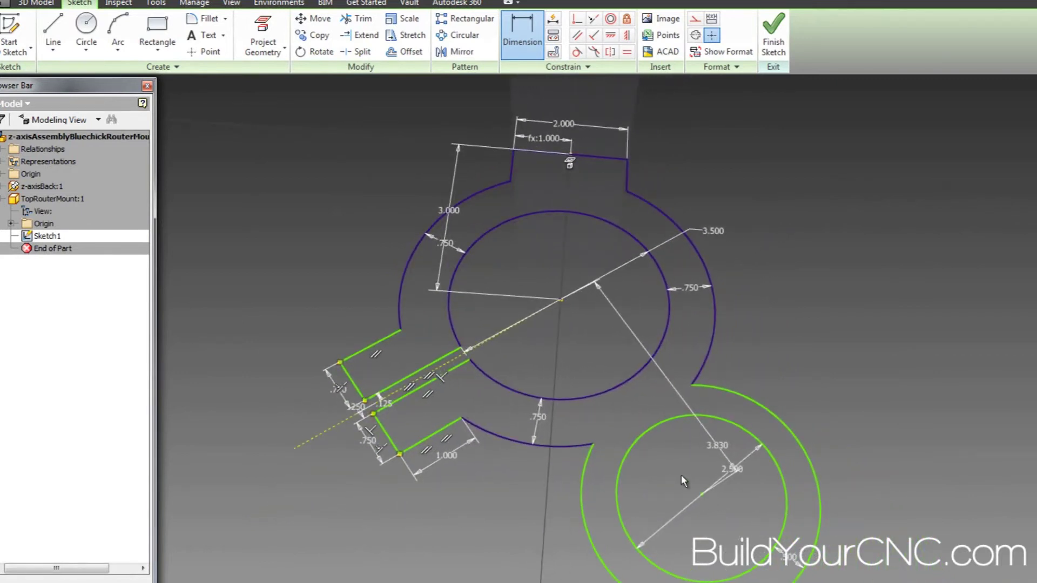
key(Escape)
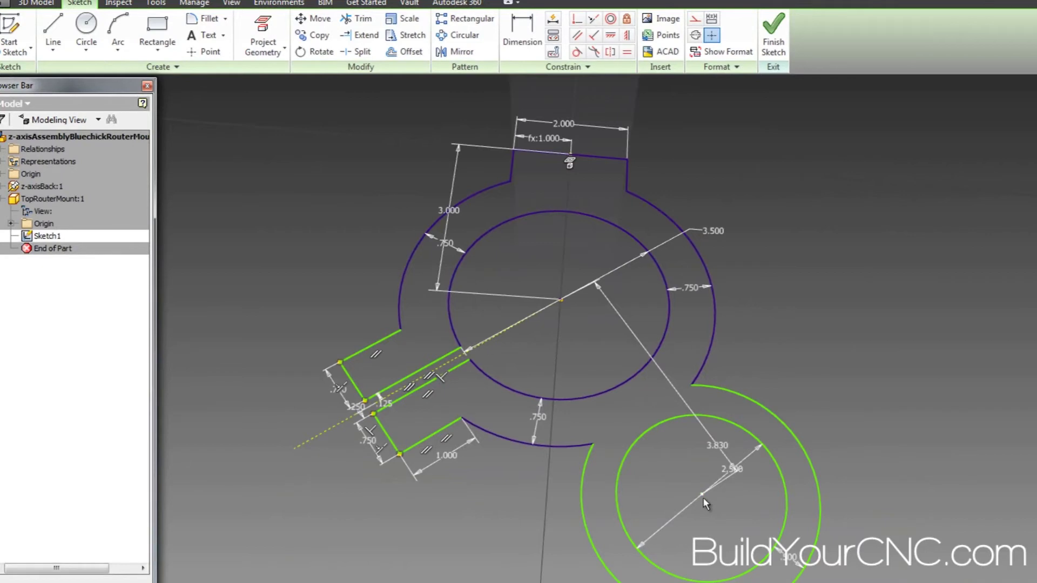
drag(702, 496, 771, 446)
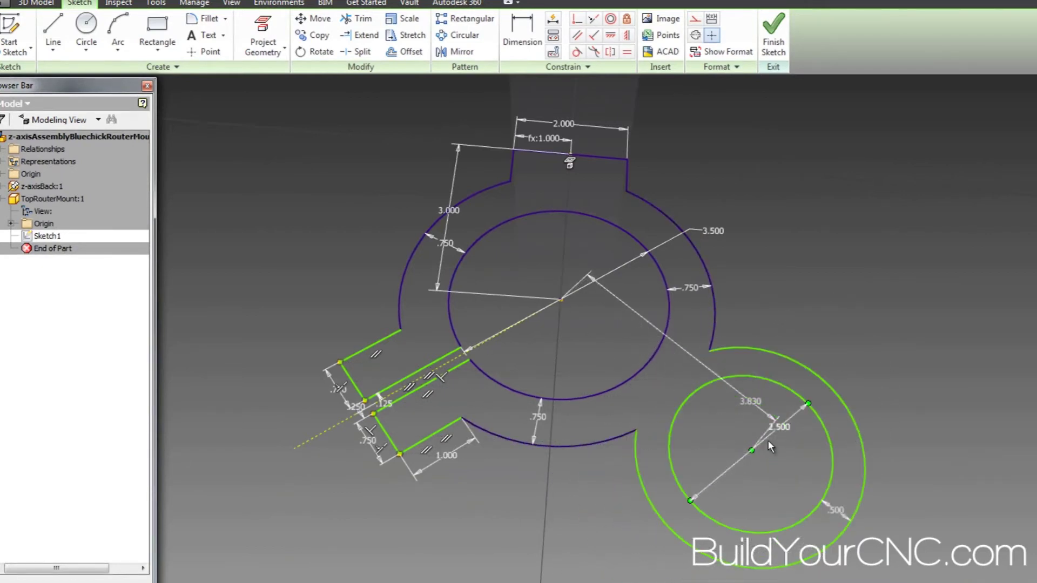
- Rotate the two clamp ears upward around the large ring by moving the construction line's end and the lower ear's corner
click(304, 444)
drag(293, 450, 280, 409)
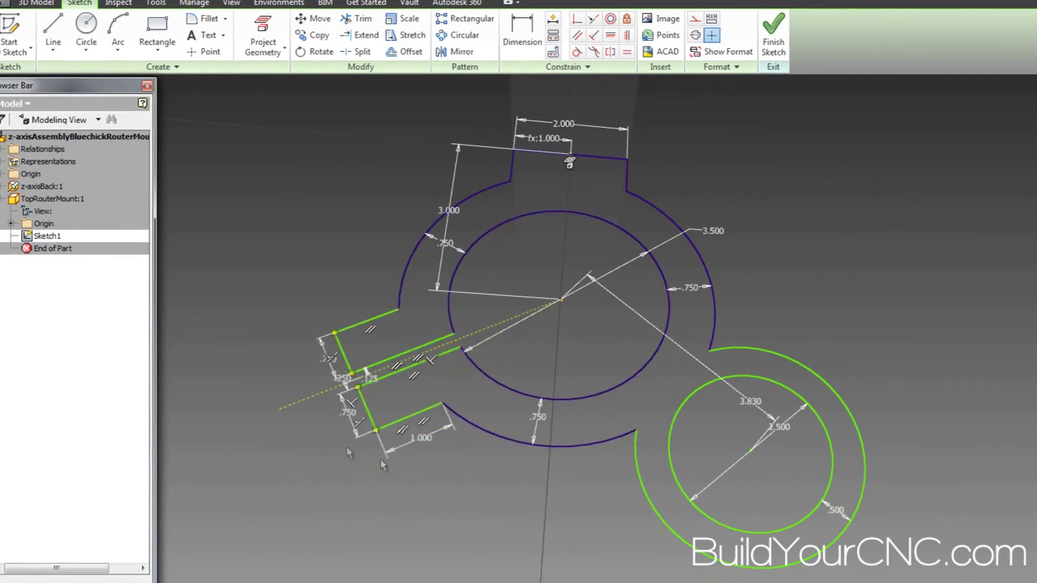
click(391, 425)
click(380, 427)
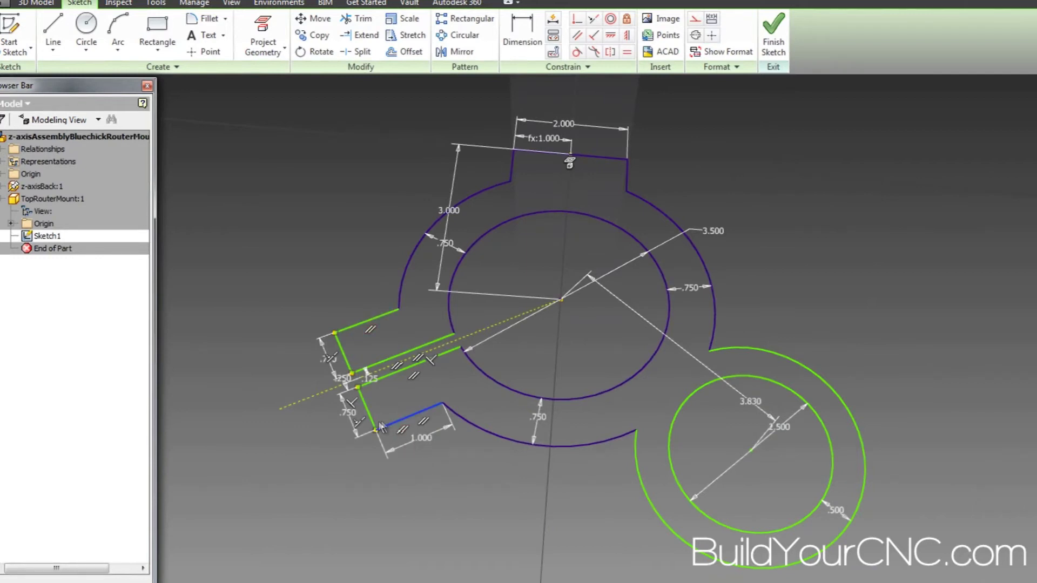
drag(376, 433, 300, 423)
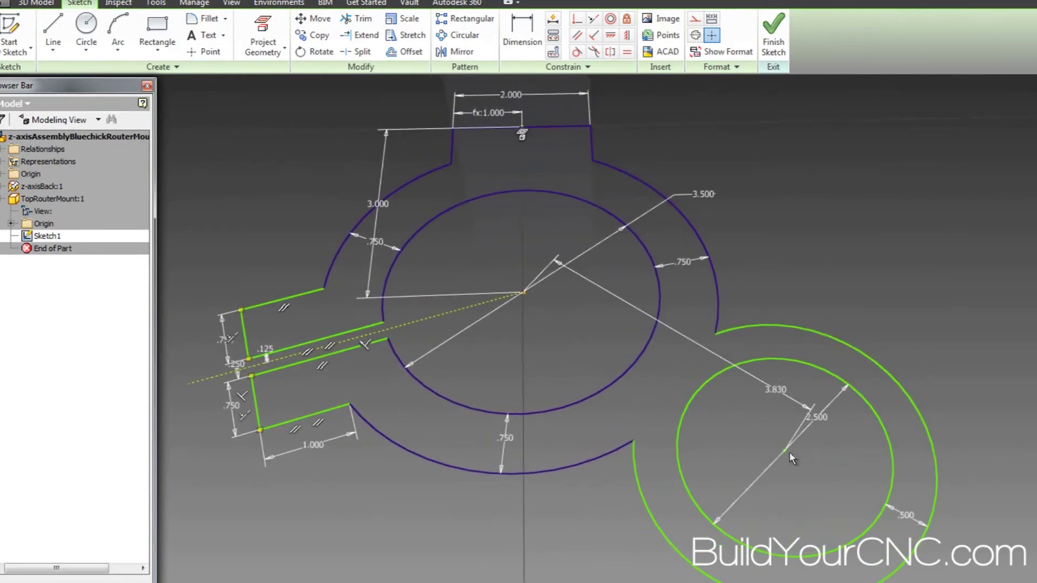
- Finish the sketch and extrude the complete router mount outline as a solid with a distance of .75 in
key(F6)
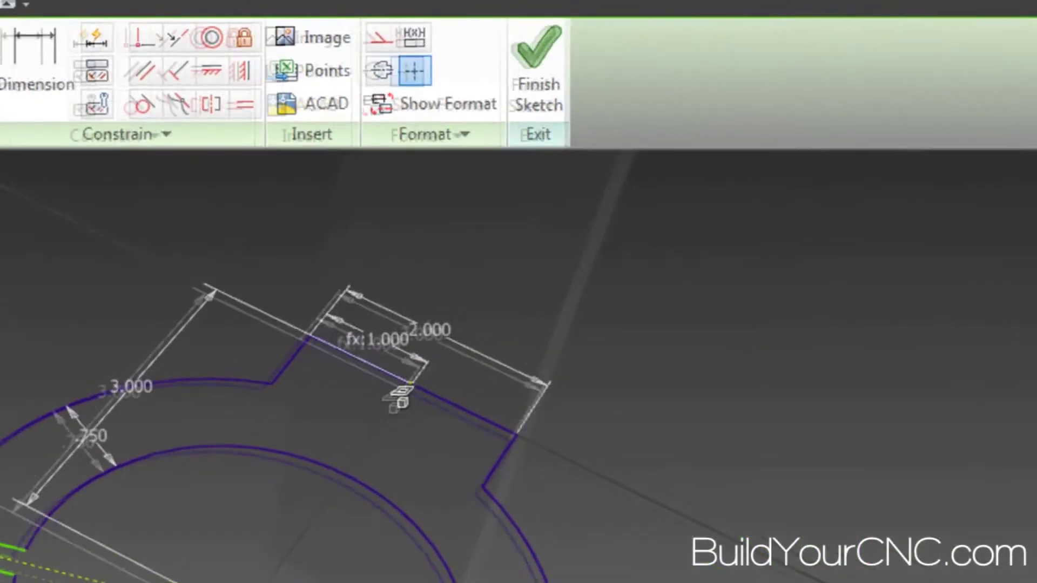
click(530, 62)
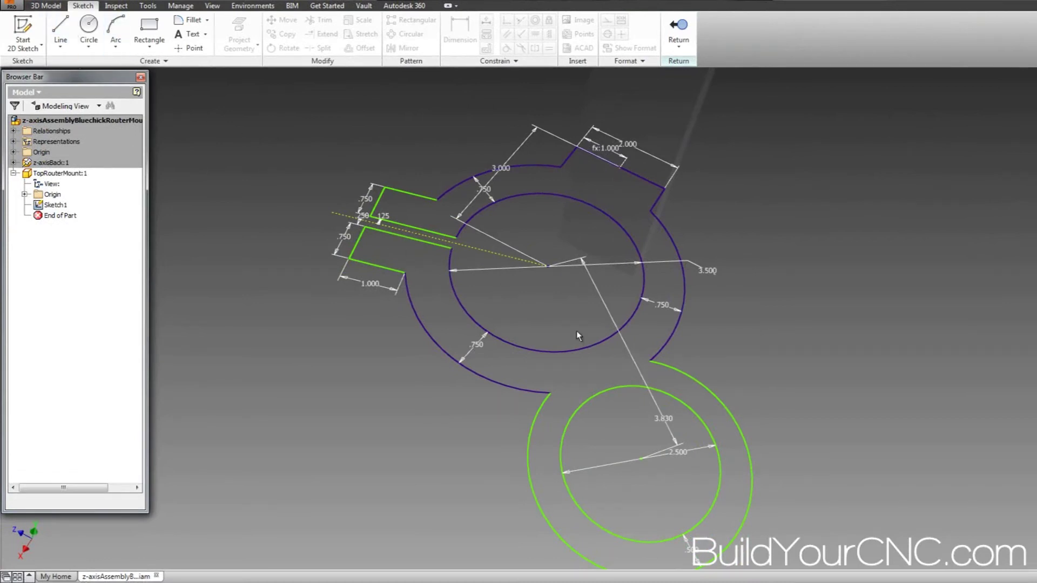
key(e)
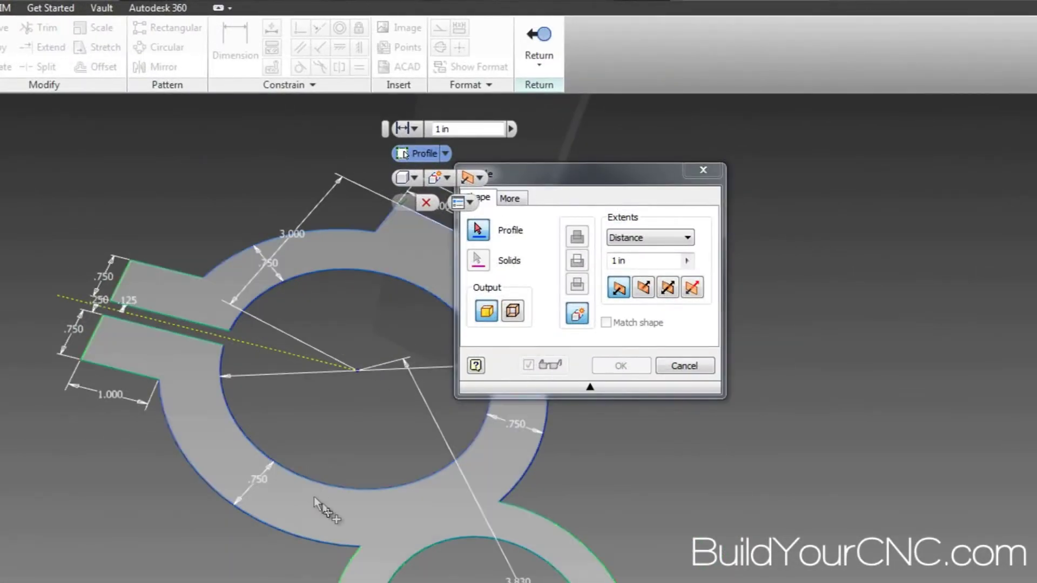
click(297, 508)
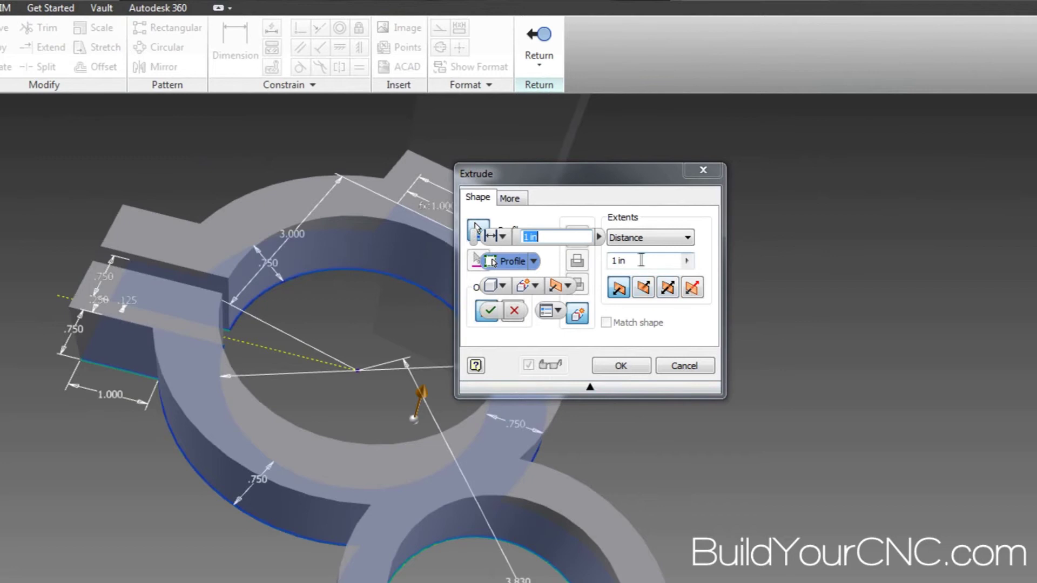
drag(605, 177, 268, 216)
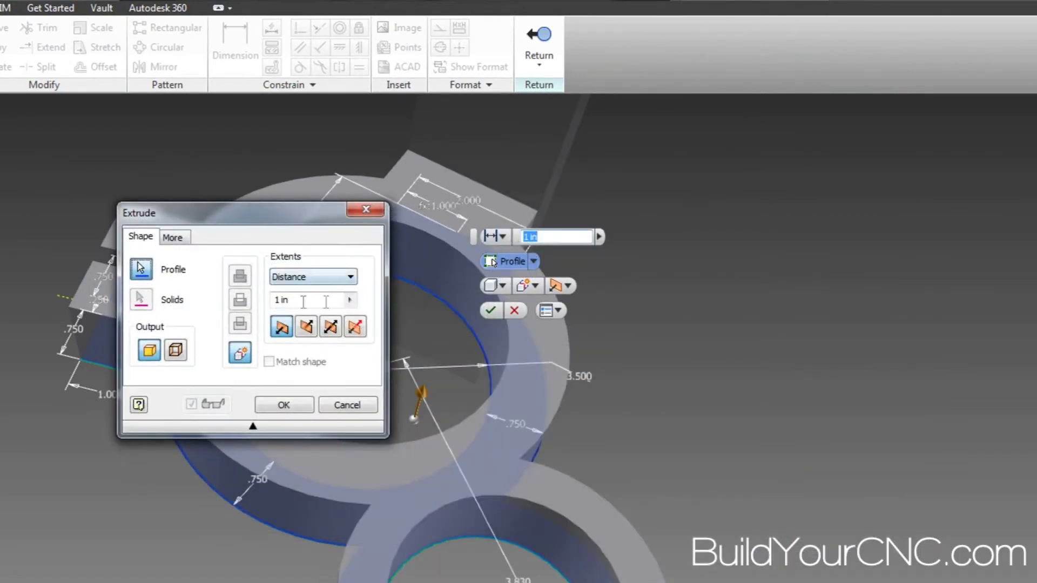
drag(254, 215, 64, 191)
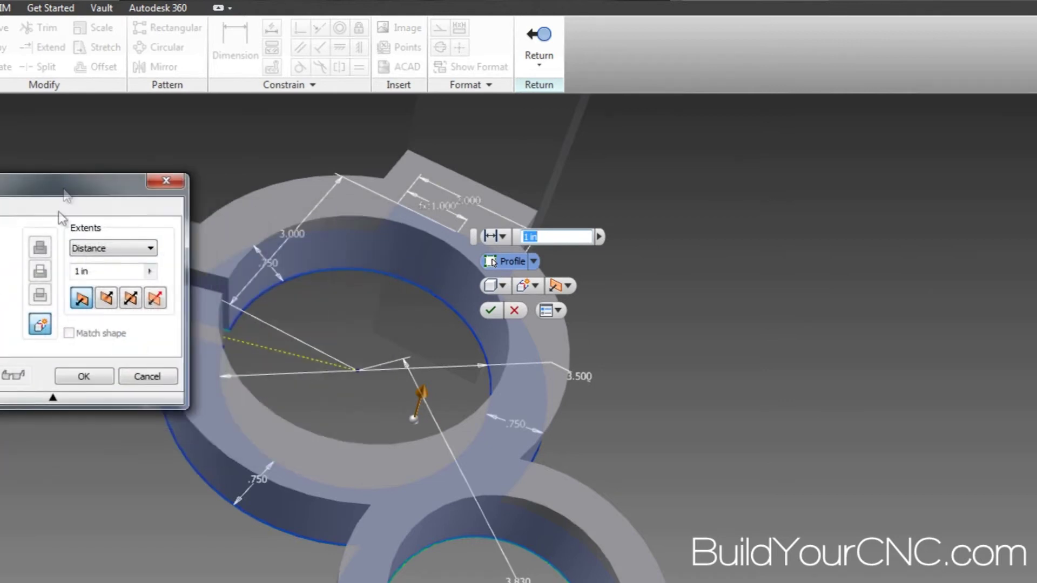
click(104, 273)
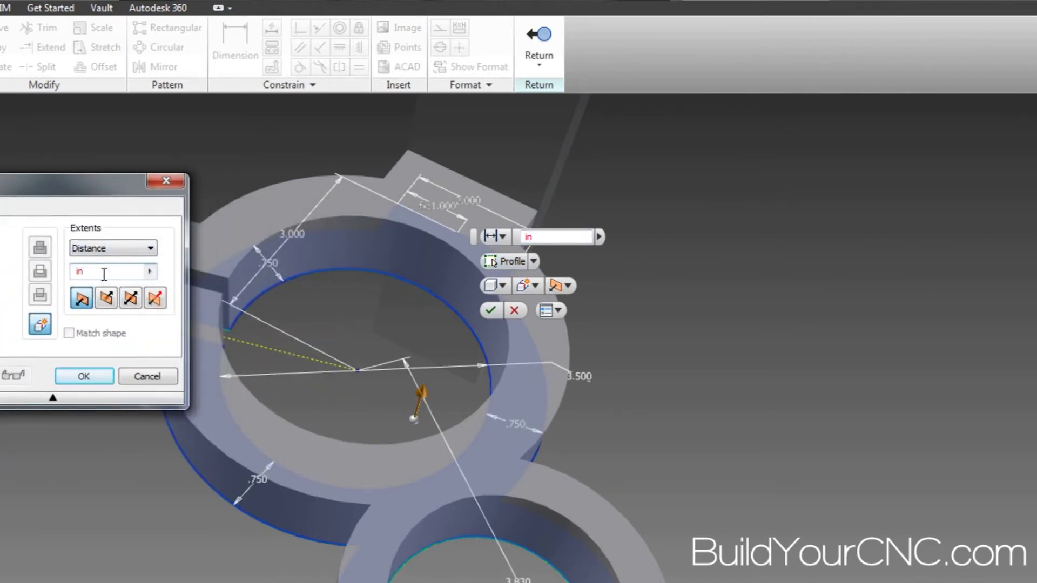
text(.75)
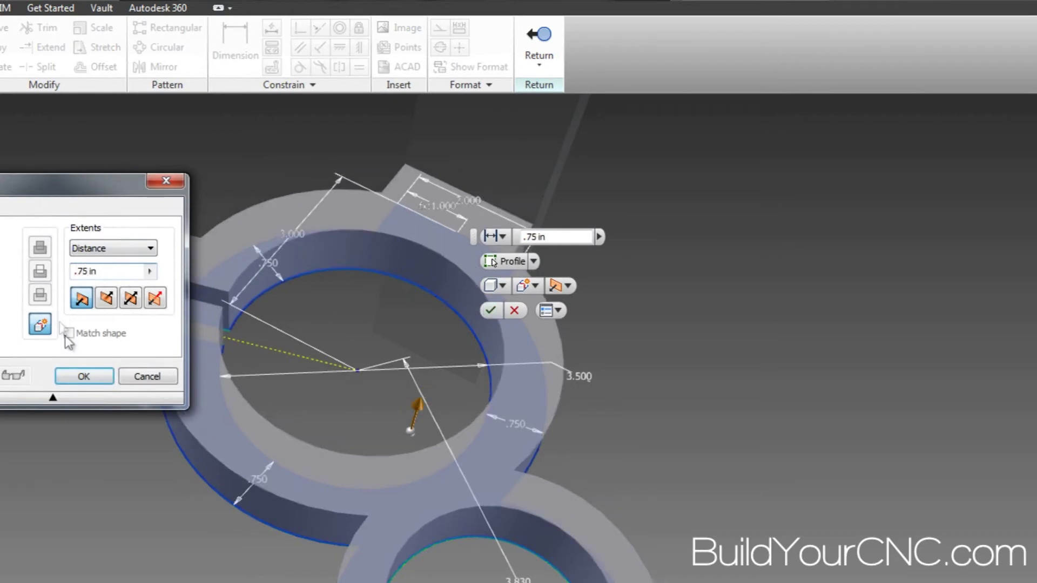
click(80, 377)
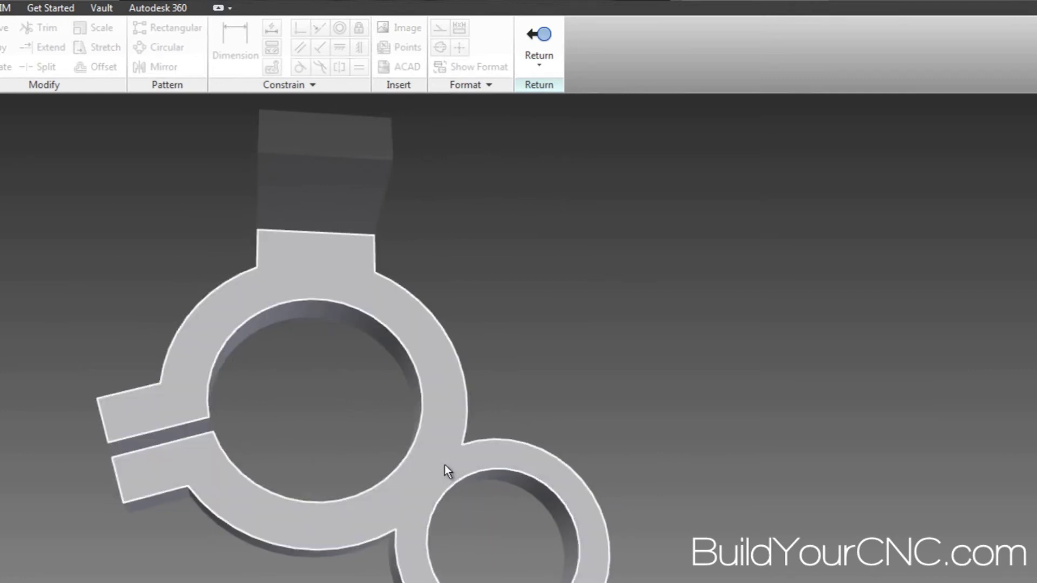
- Fillet the two vertical edges where the large and small rings meet, using a radius of 0.8125 in
click(445, 465)
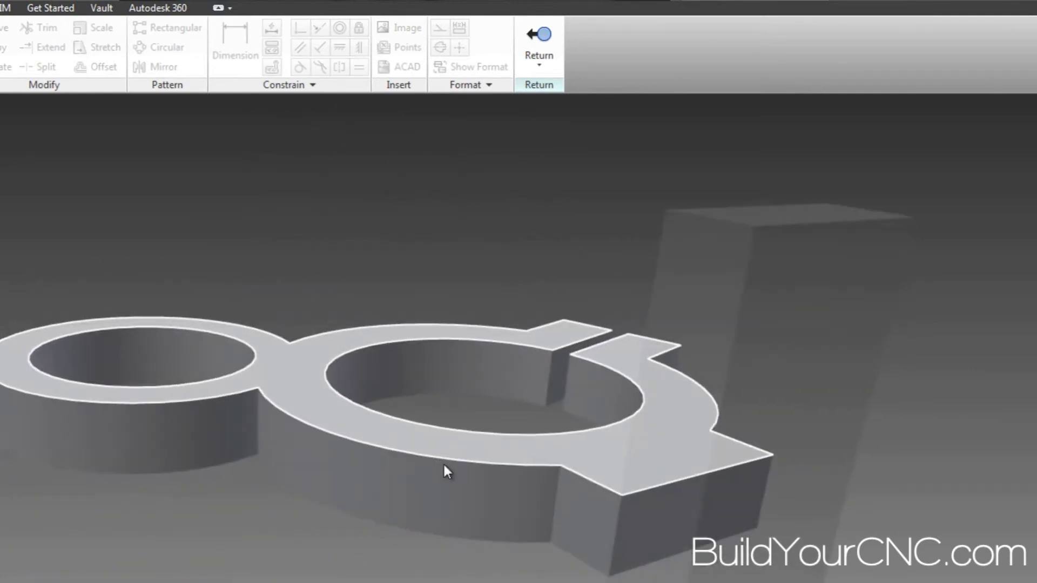
mouse_move(444, 464)
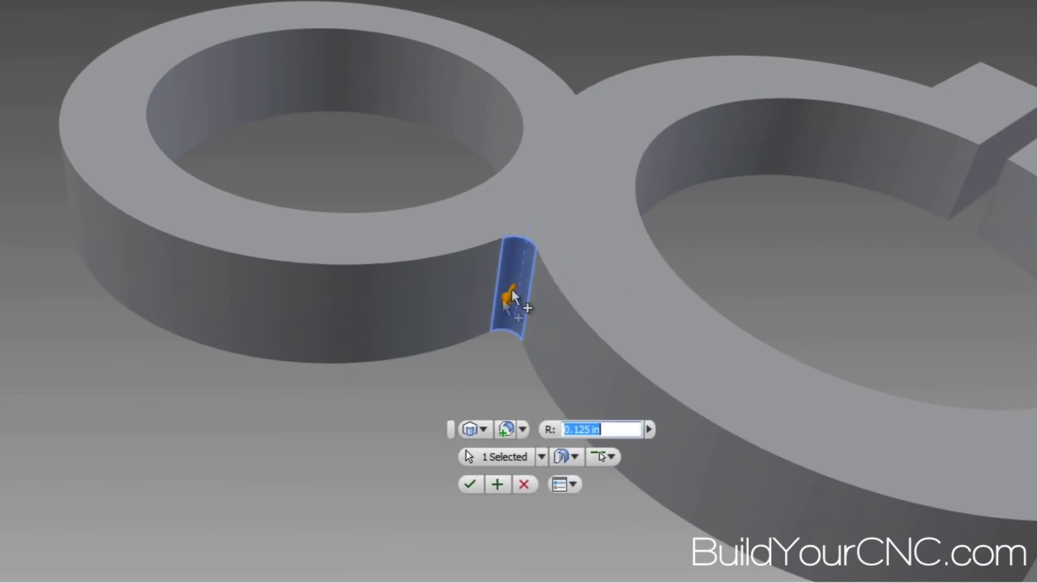
key(F6)
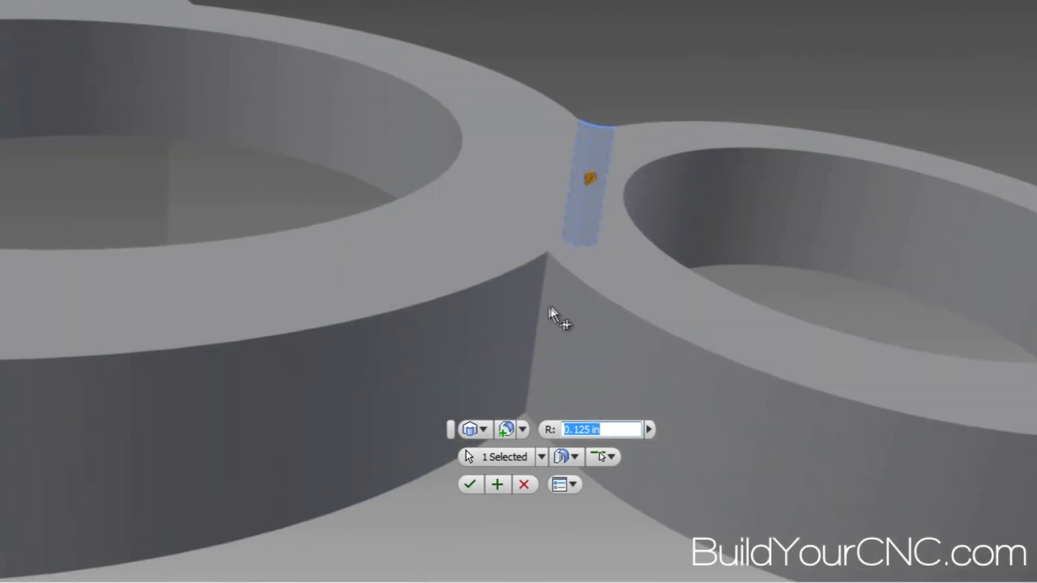
click(543, 311)
key(F6)
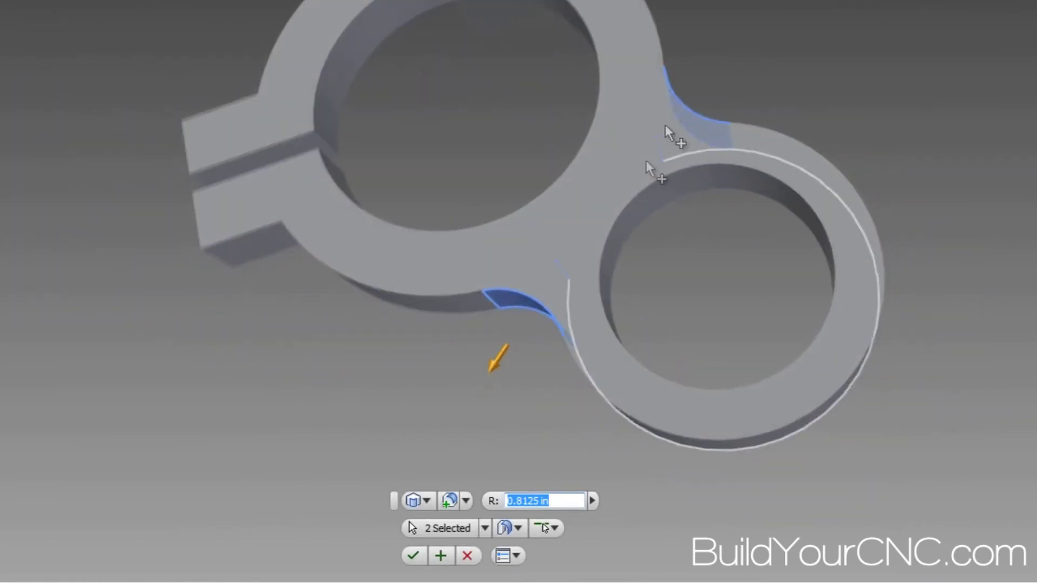
scroll(528, 249, down, 1)
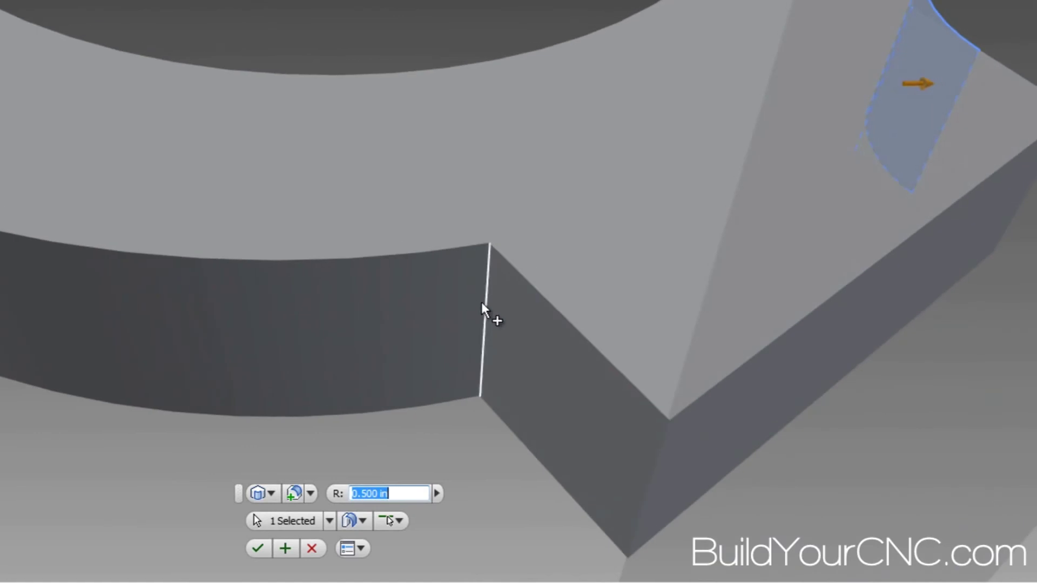
- Add the vertical edge where the large ring meets the rear tab to the fillet with a 0.5 in radius
click(483, 304)
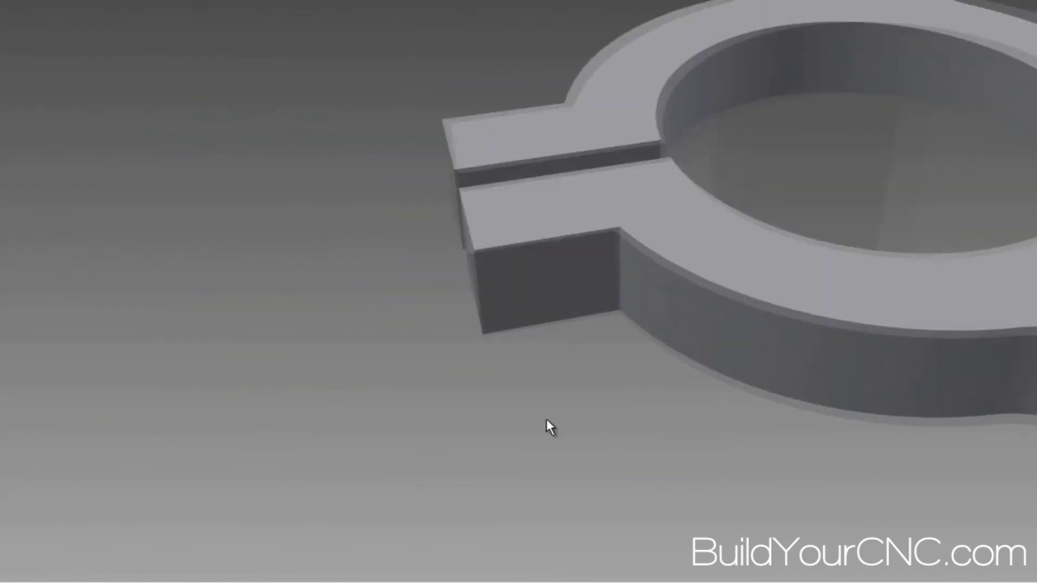
- Sketch a circle about 0.45 in in diameter near the middle of the front clamp ear's outer side face
scroll(547, 419, up, 4)
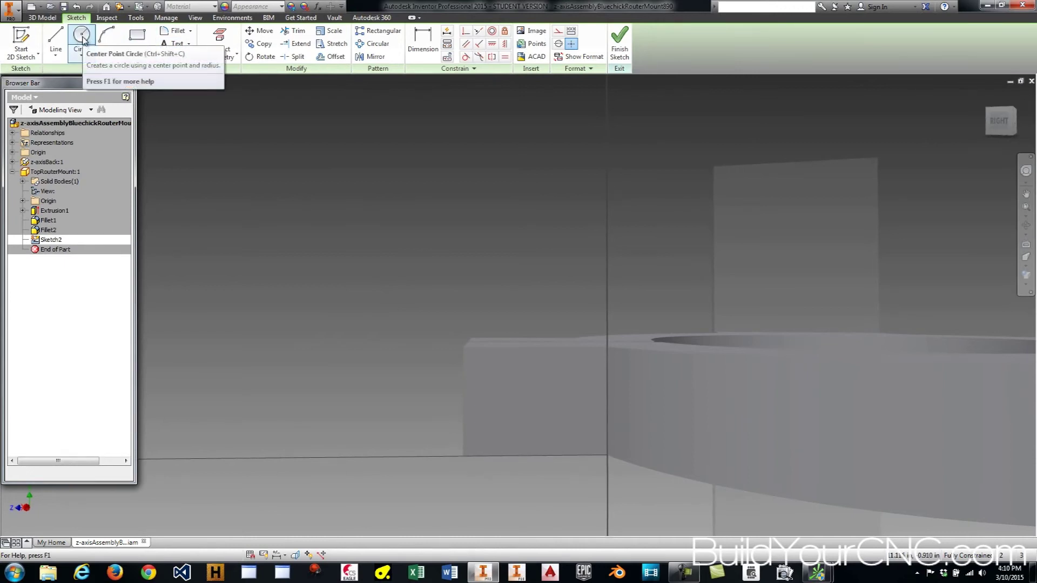
key(F6)
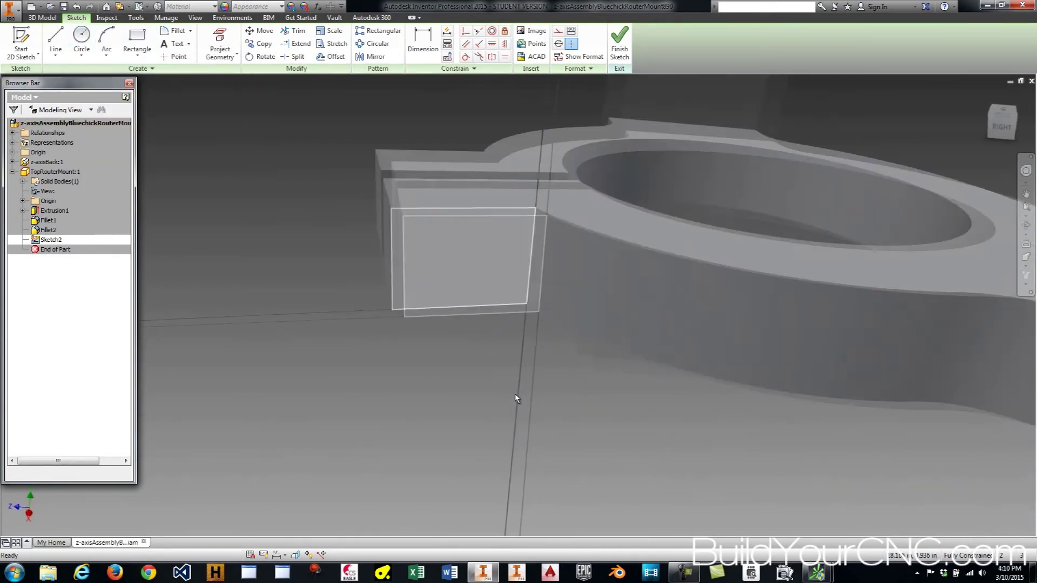
key(Page_Up)
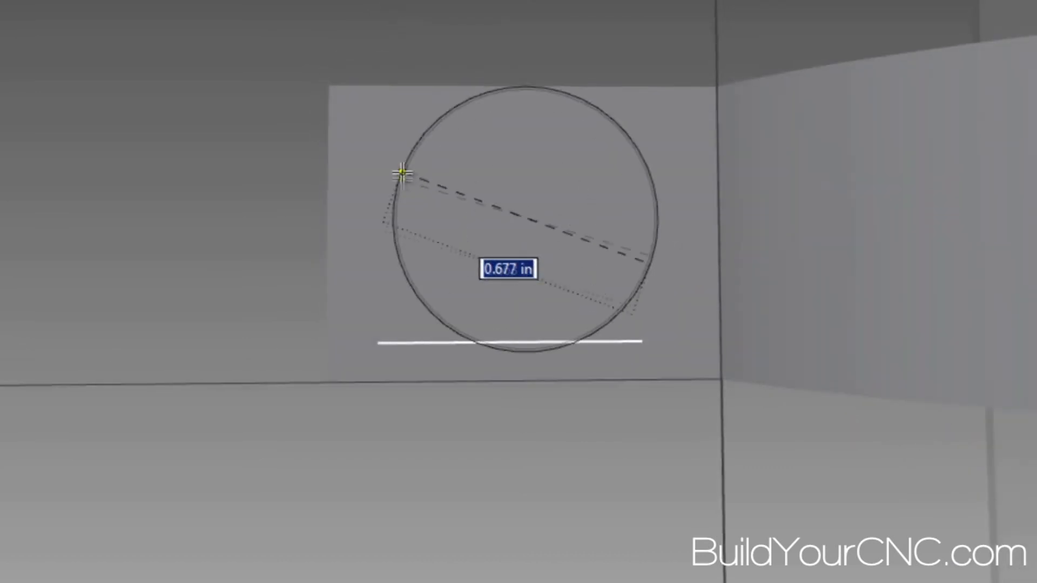
click(439, 211)
shift+middle_drag(440, 269, 417, 41)
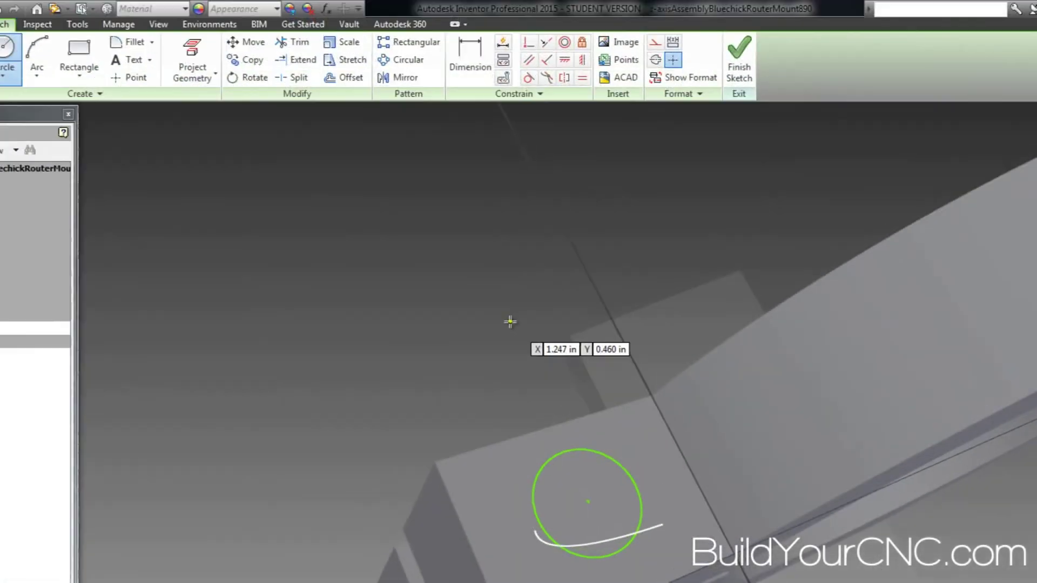
- Dimension the circle's center point .375 in from the bottom edge of the clamp ear face
click(470, 57)
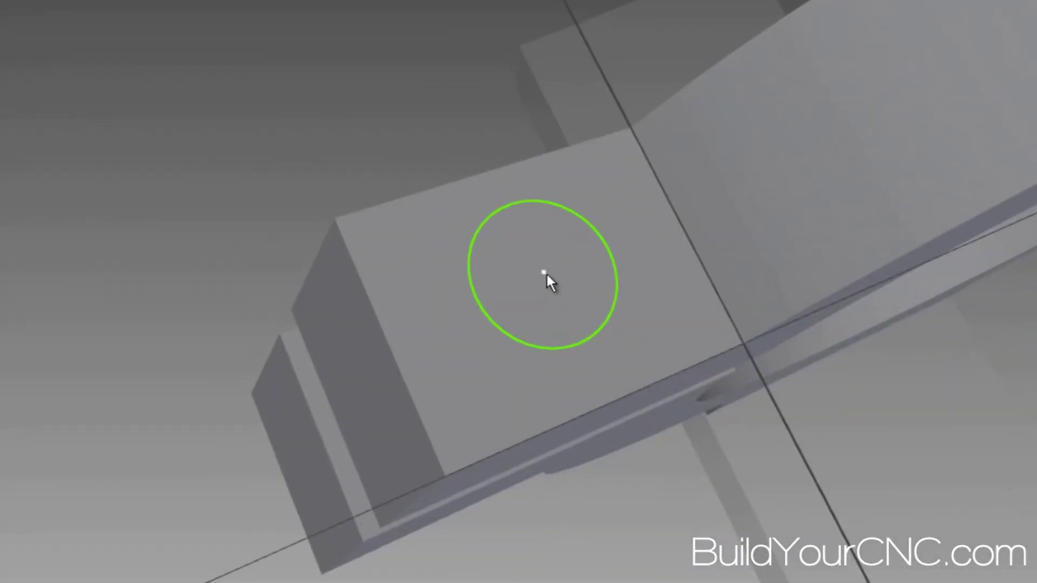
click(544, 273)
click(609, 401)
click(471, 379)
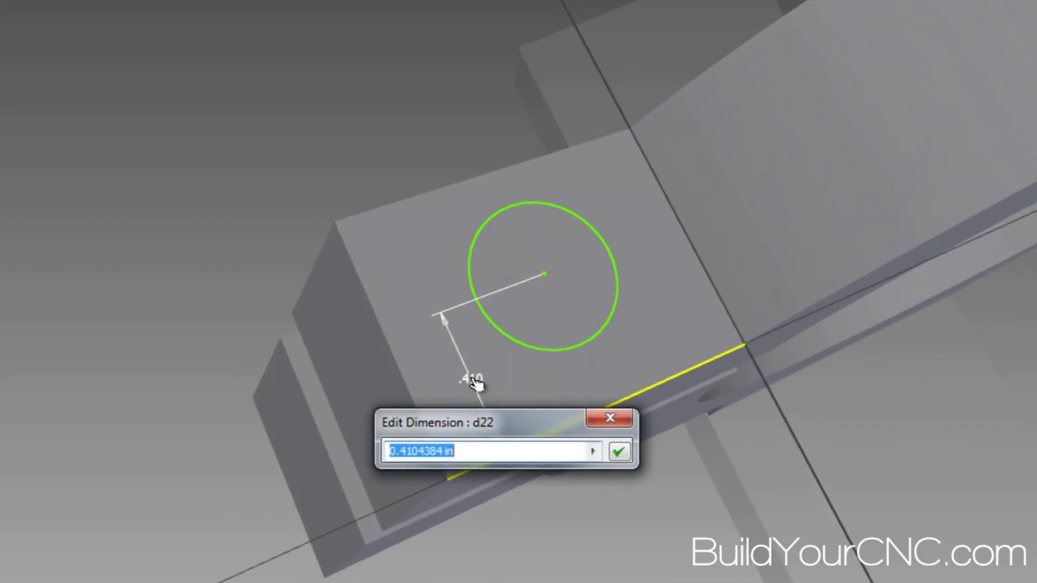
text(.37)
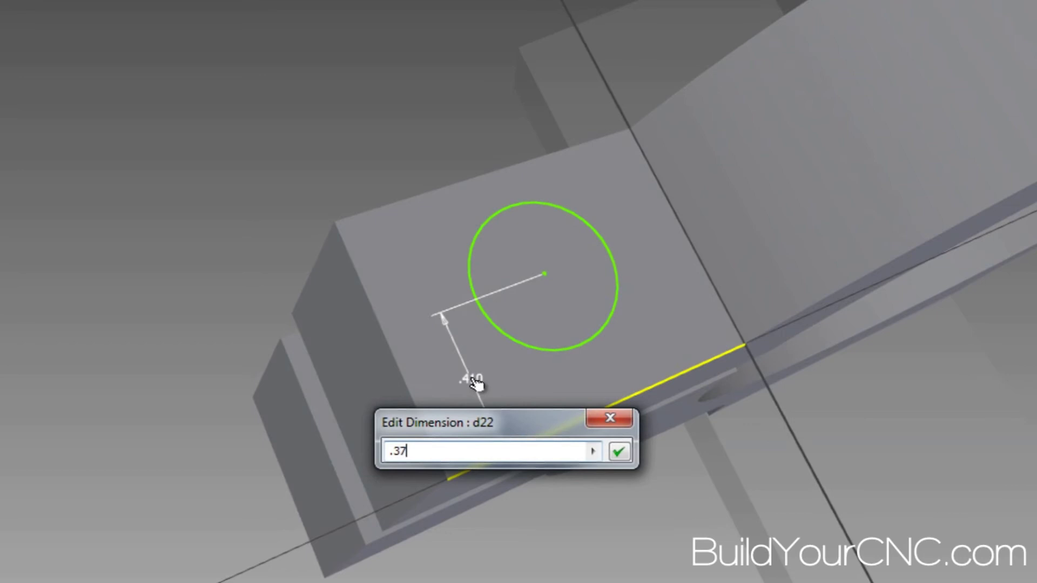
text(5)
key(Return)
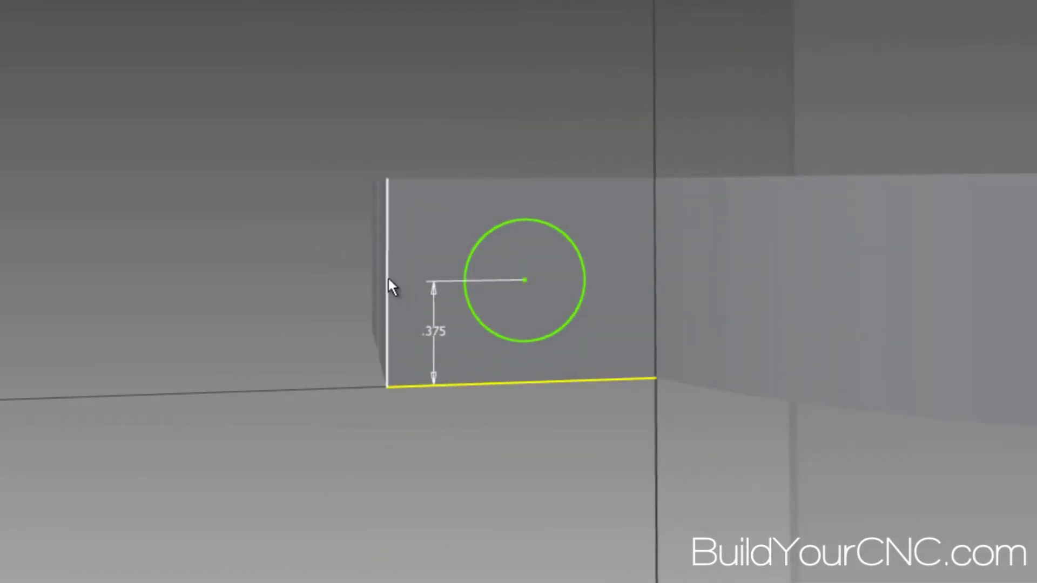
click(524, 280)
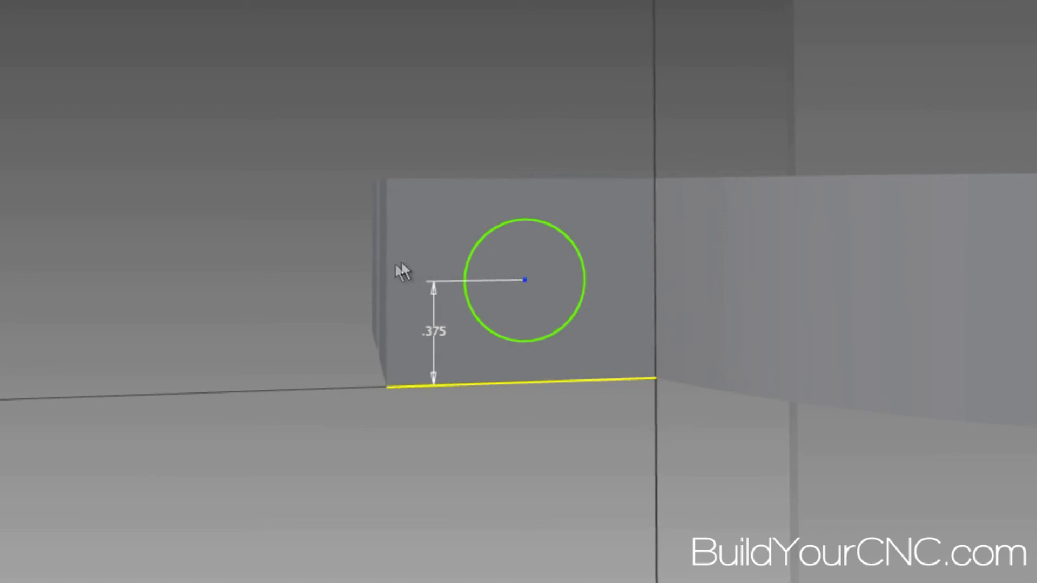
click(386, 267)
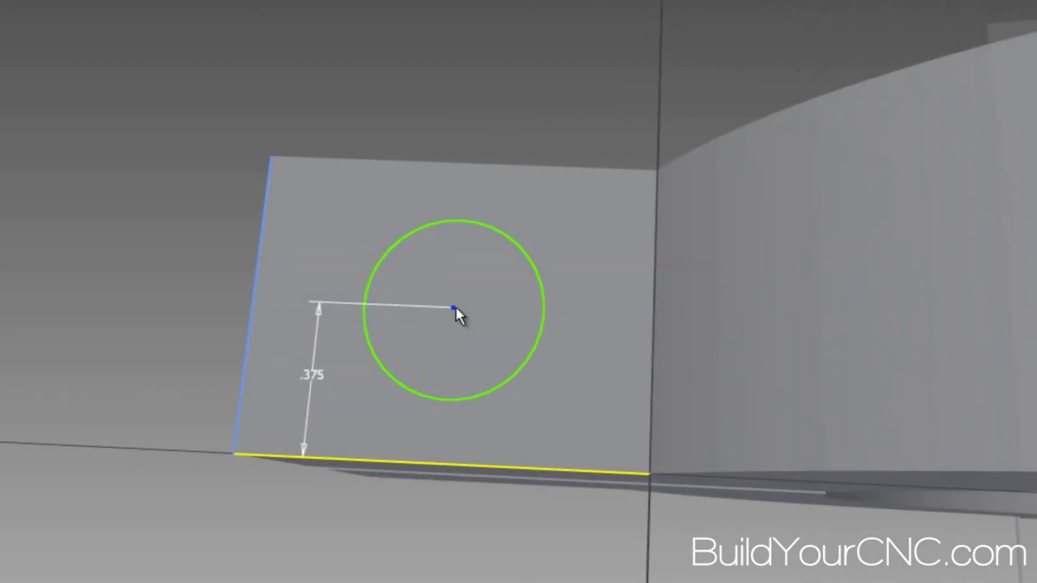
click(452, 308)
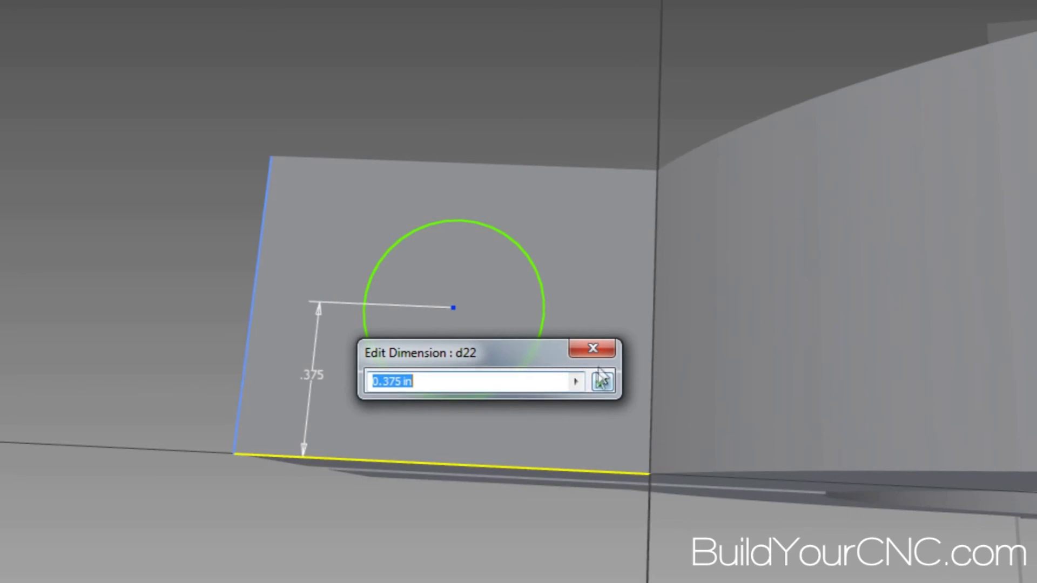
click(598, 347)
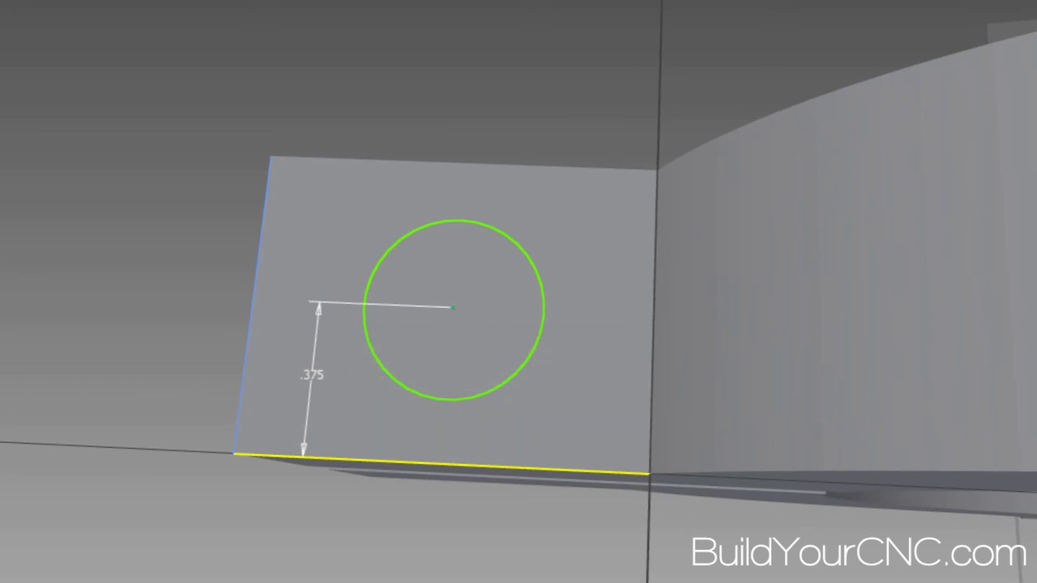
- Dimension the circle's center .5 in from the clamp ear's outer vertical edge and finish the sketch
click(257, 279)
click(453, 308)
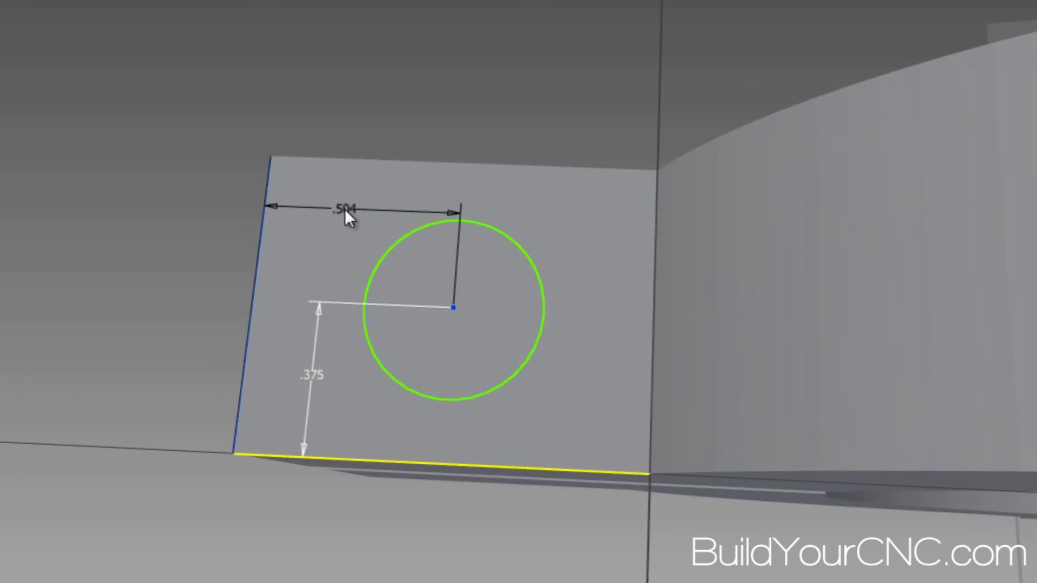
click(345, 210)
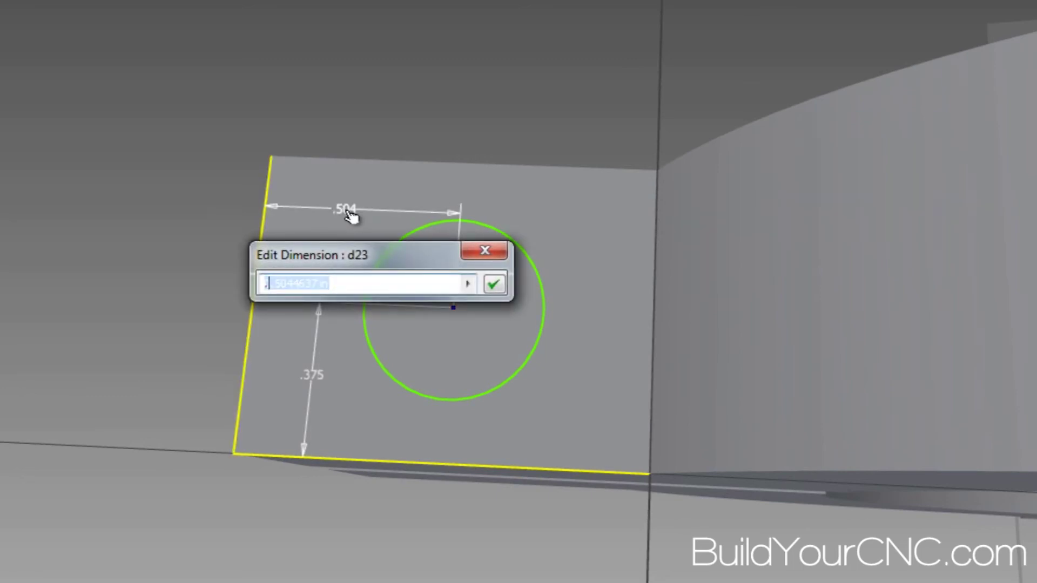
text(.5)
key(Return)
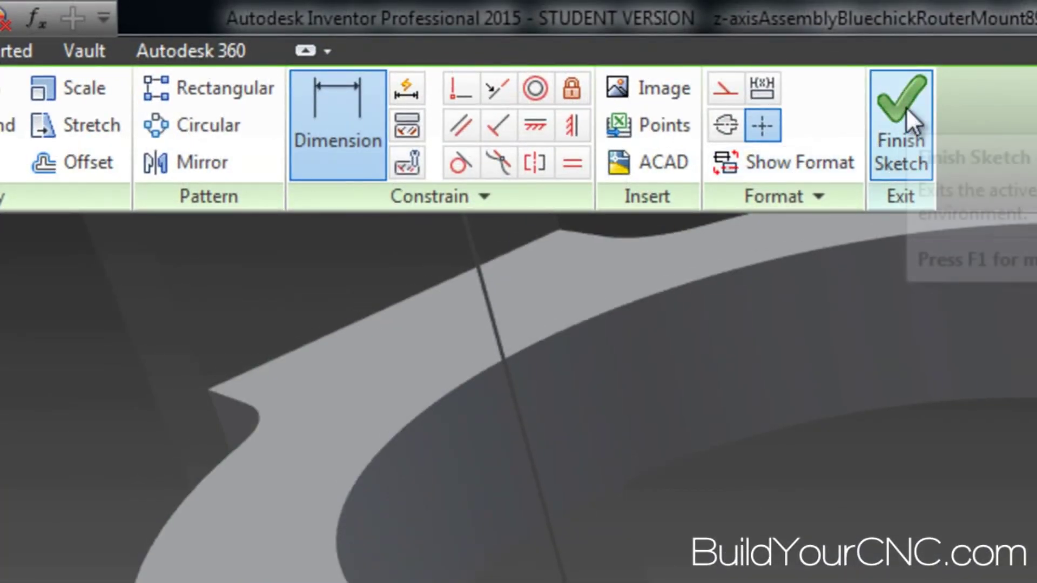
click(906, 107)
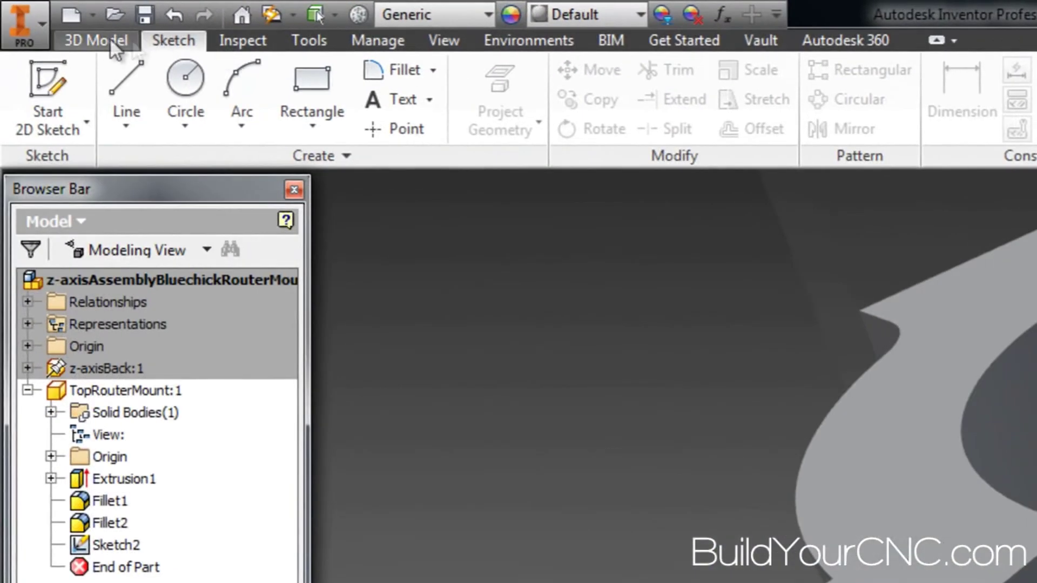
- Extrude the circle as a cut with its extents set to All, making a hole through both clamp ears
click(20, 19)
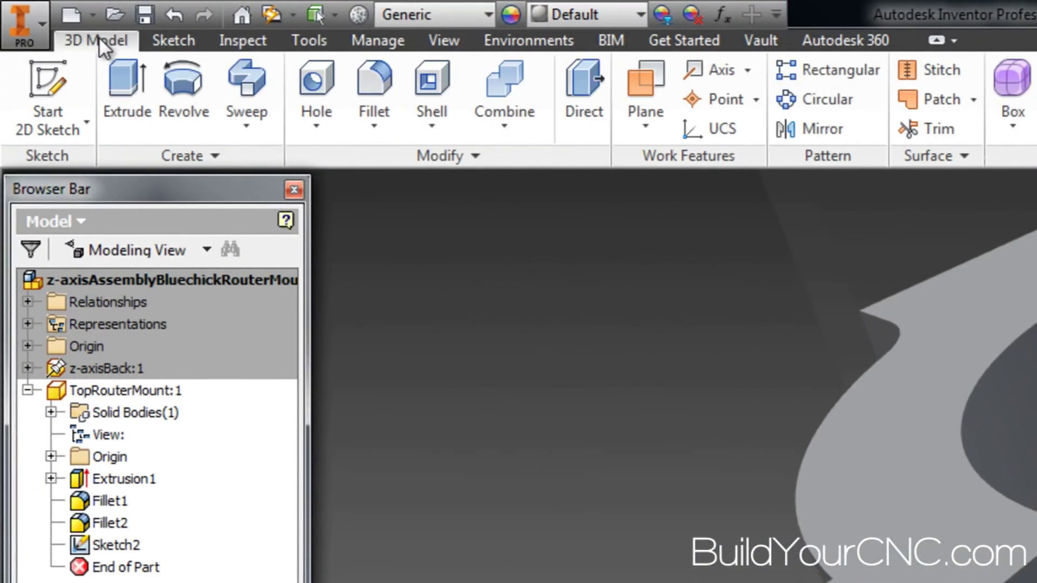
click(129, 86)
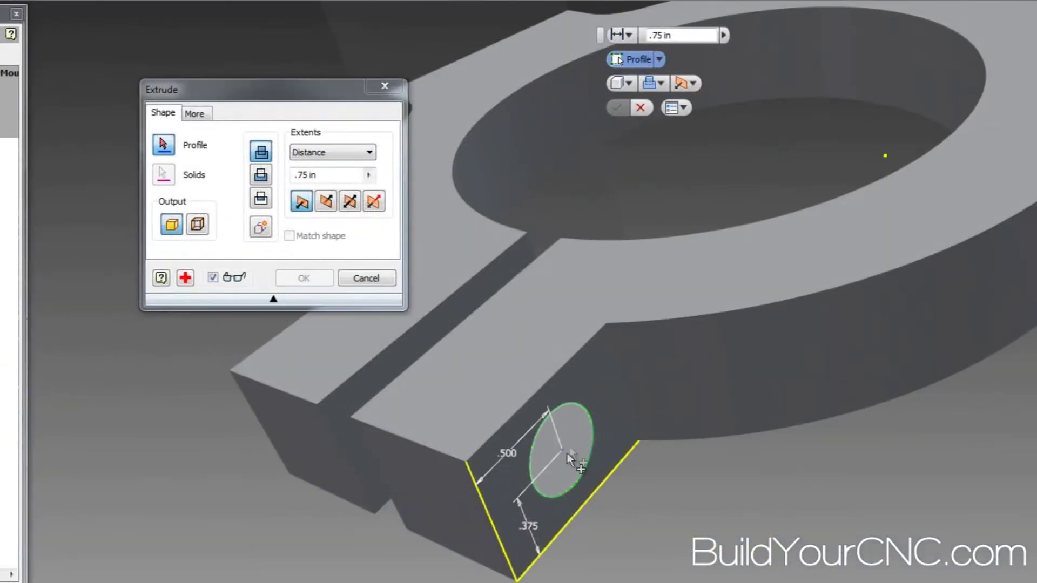
click(575, 438)
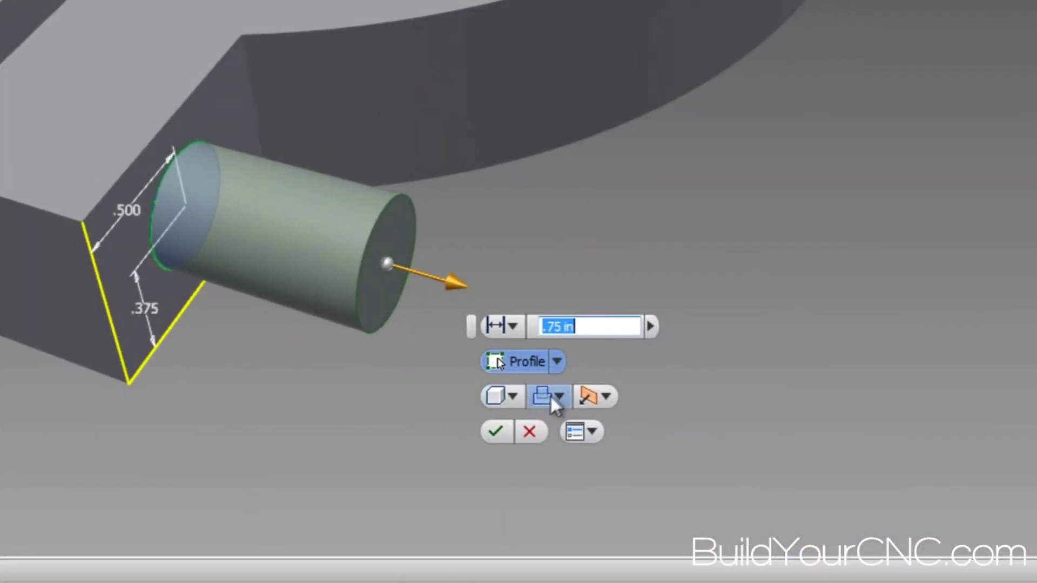
click(560, 397)
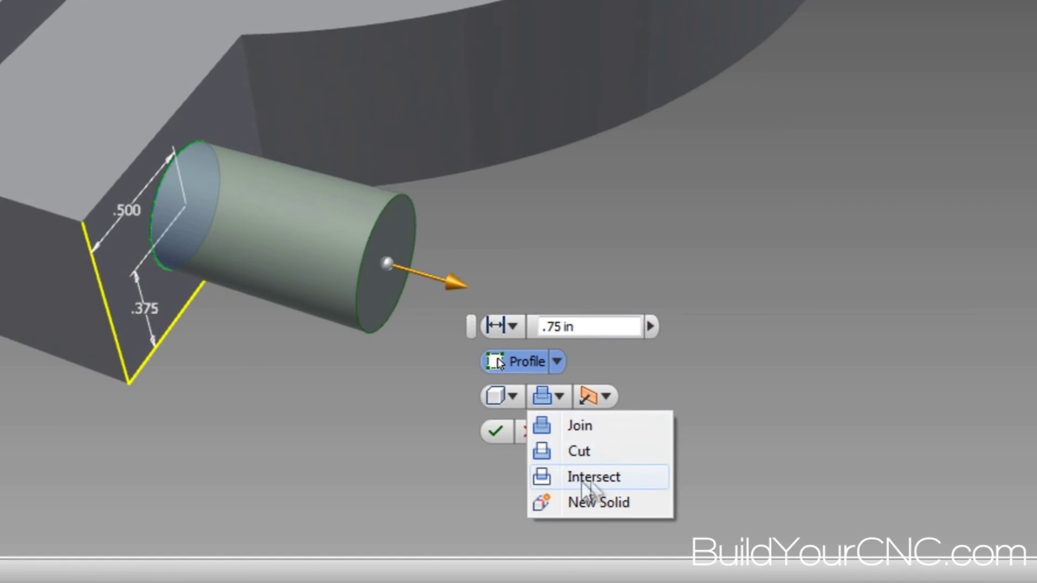
click(553, 454)
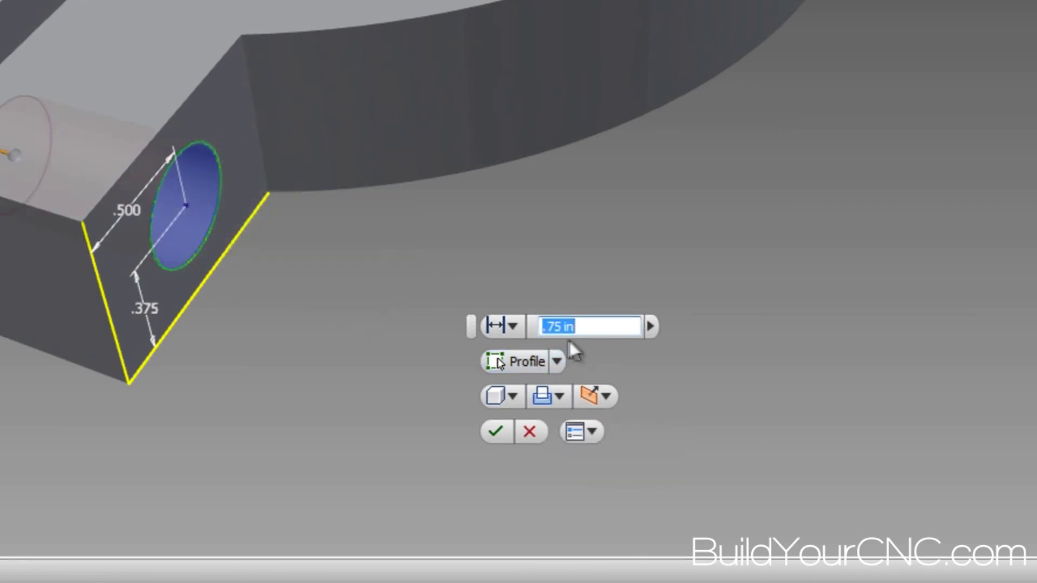
click(650, 325)
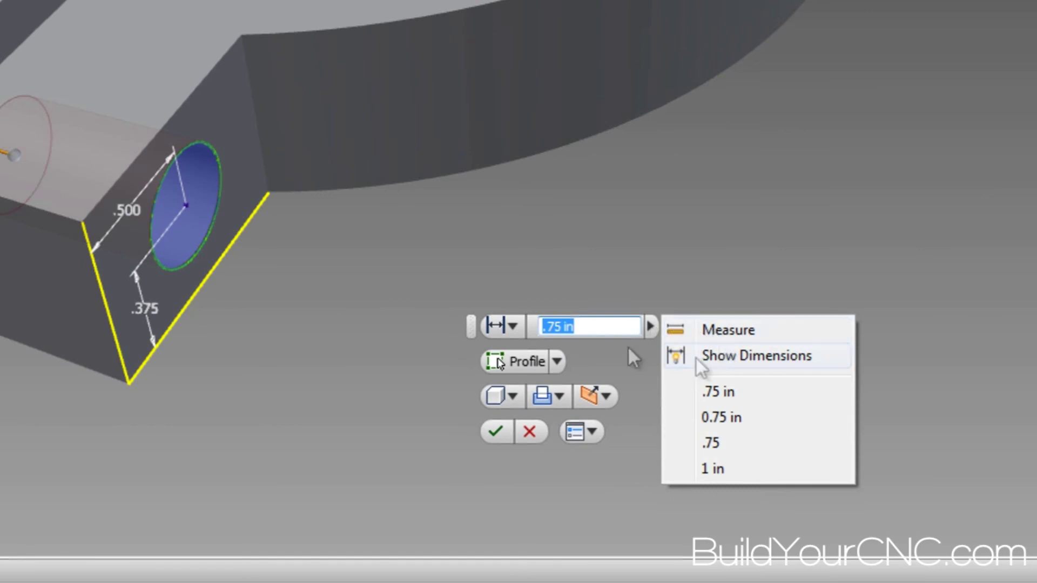
click(515, 327)
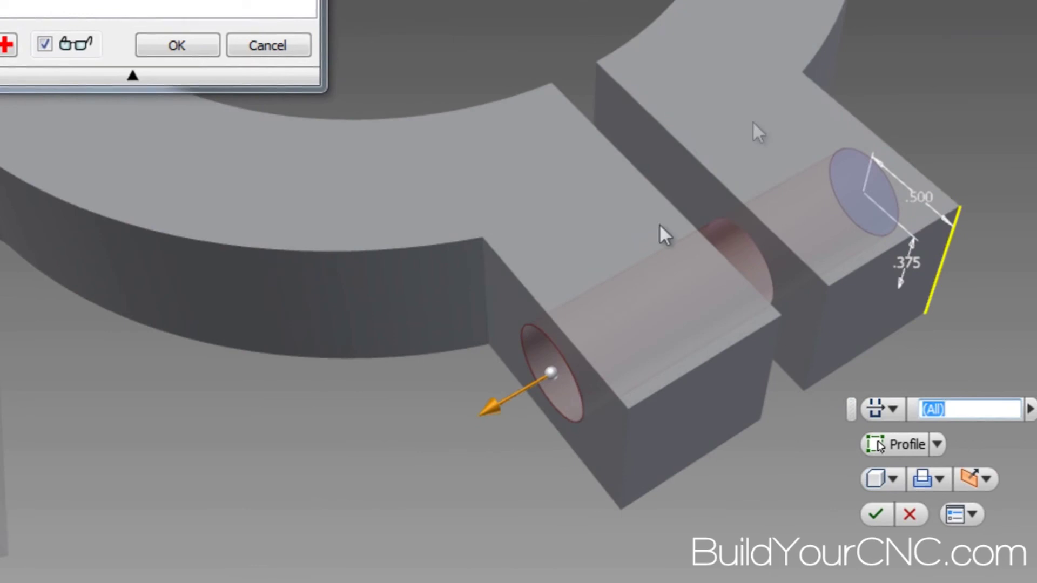
click(871, 517)
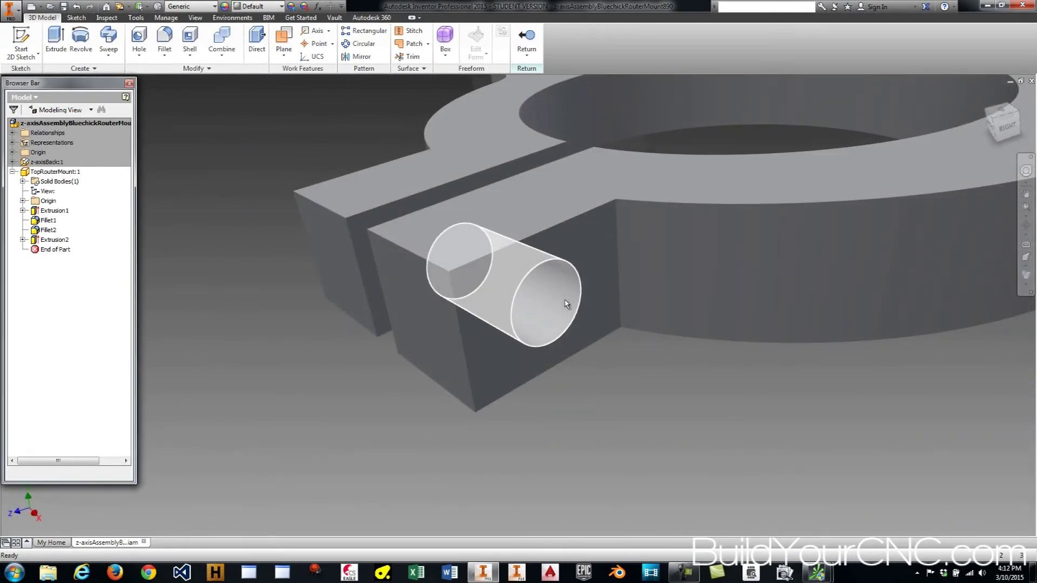
- Reopen Sketch2 of the Extrusion2 hole for editing and return to an angled view of the clamp ears
click(594, 299)
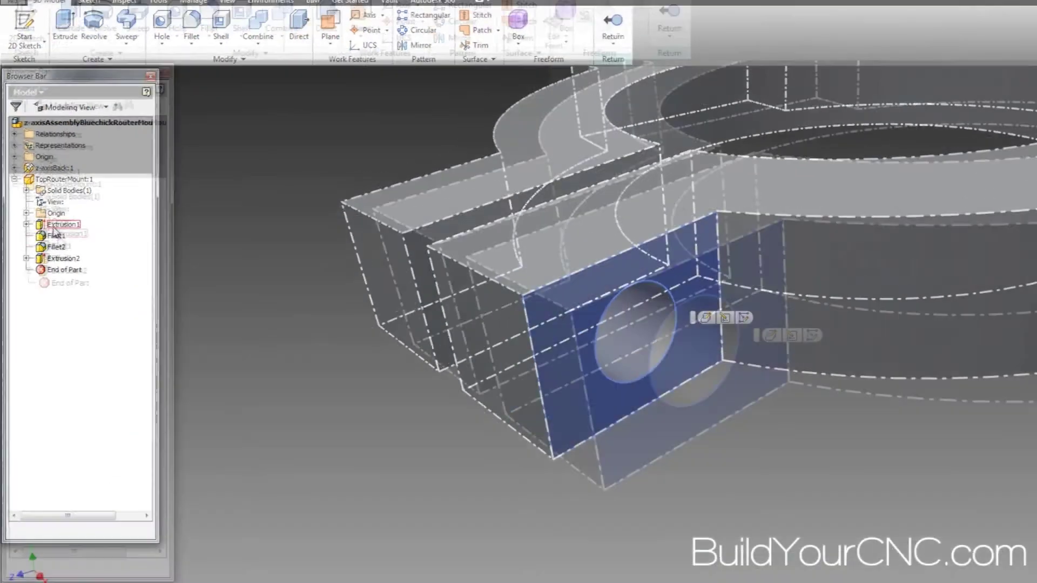
click(54, 211)
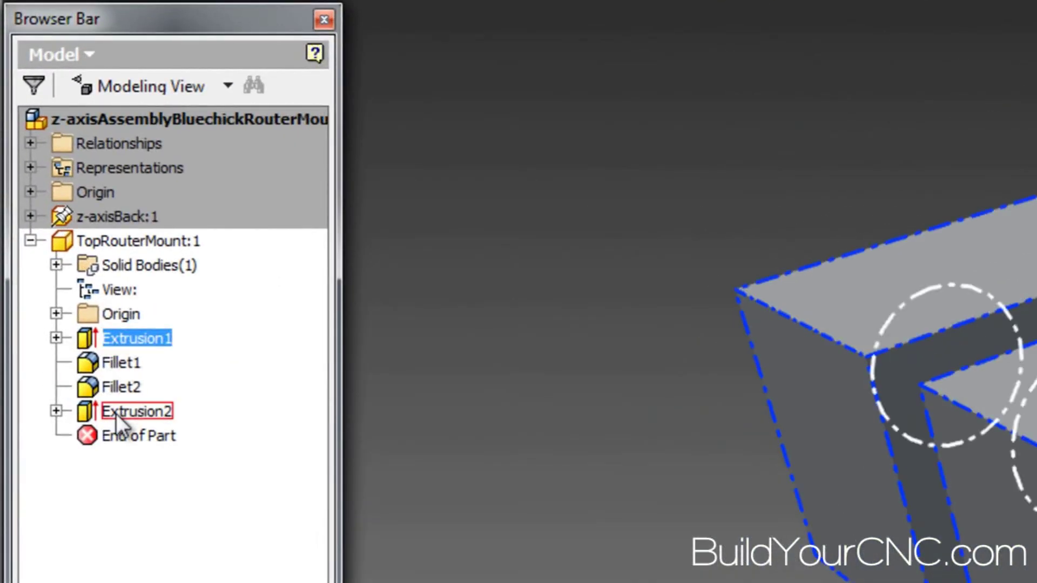
drag(115, 413, 73, 414)
click(55, 412)
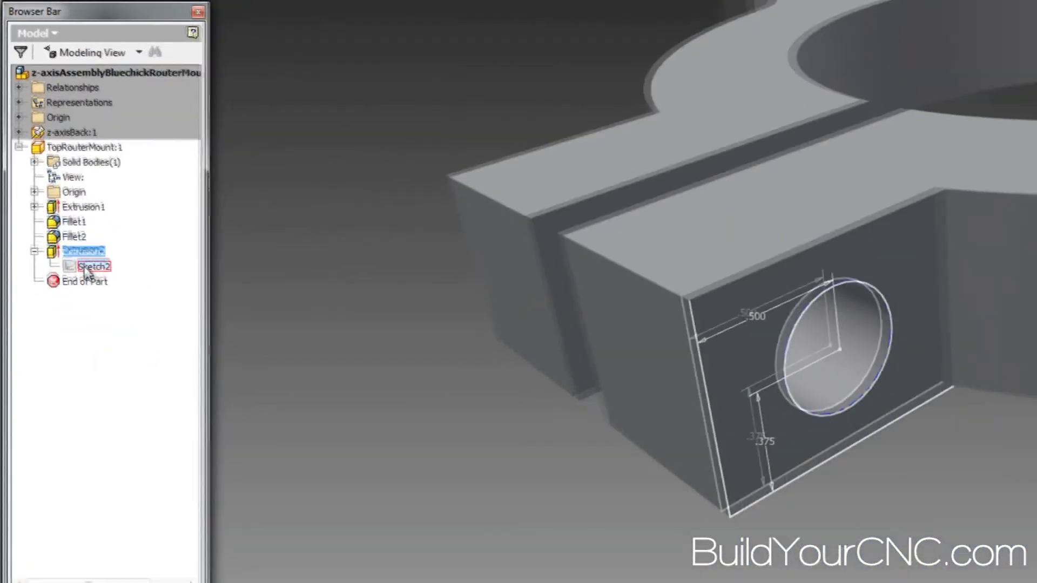
right_click(83, 263)
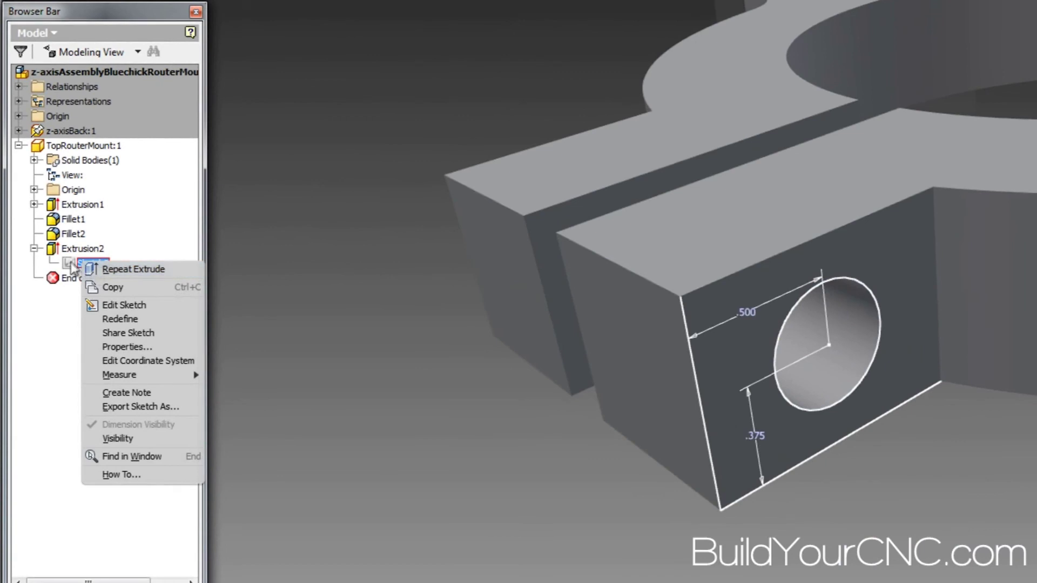
click(108, 269)
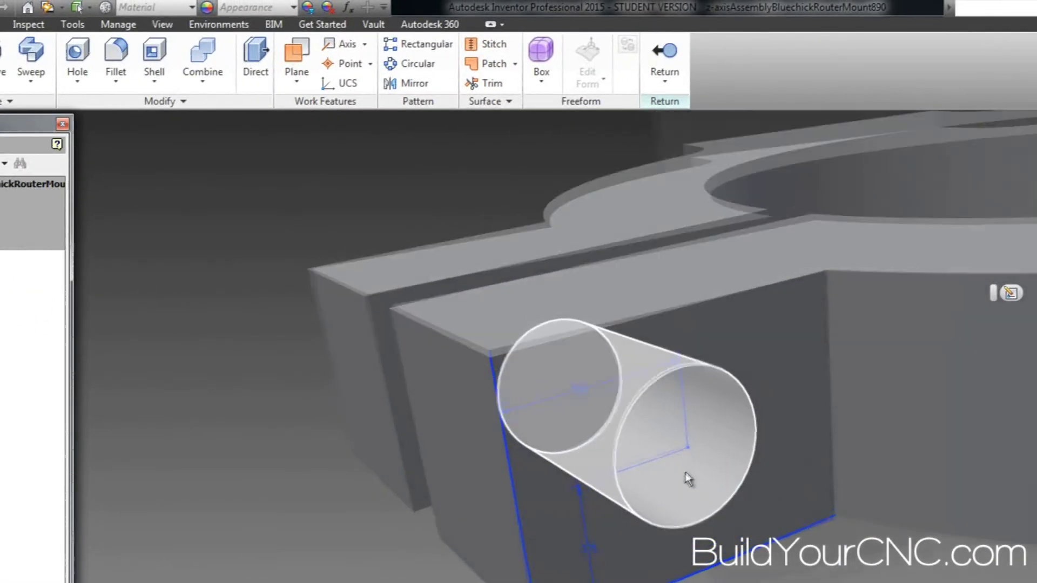
shift+middle_drag(685, 473, 692, 425)
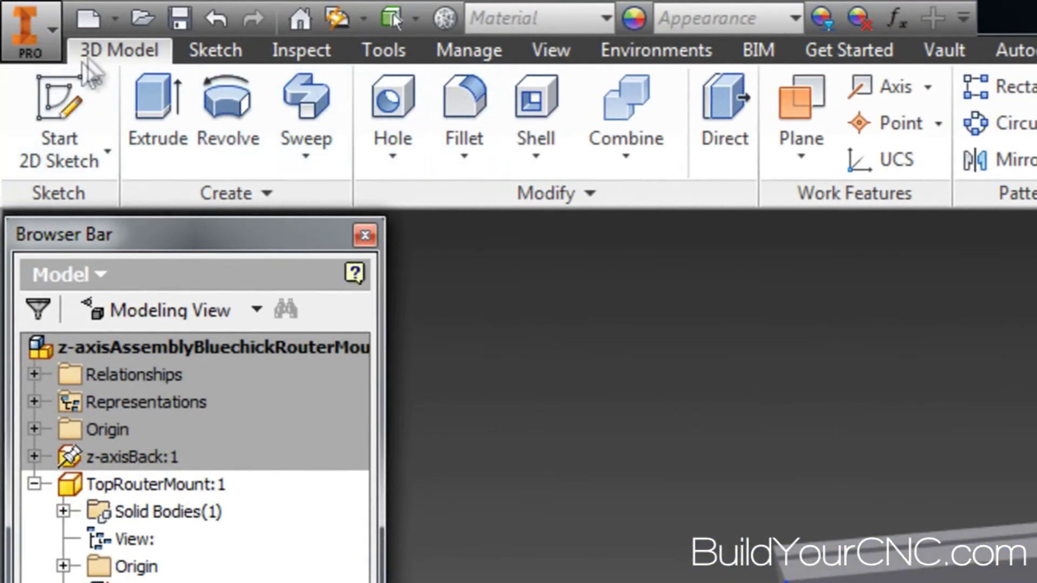
click(211, 50)
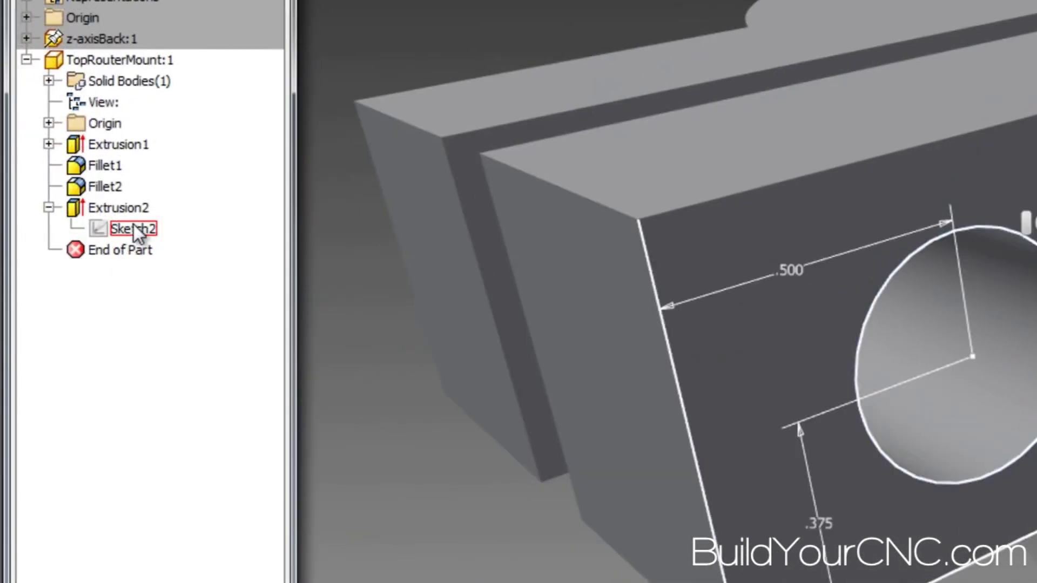
click(135, 226)
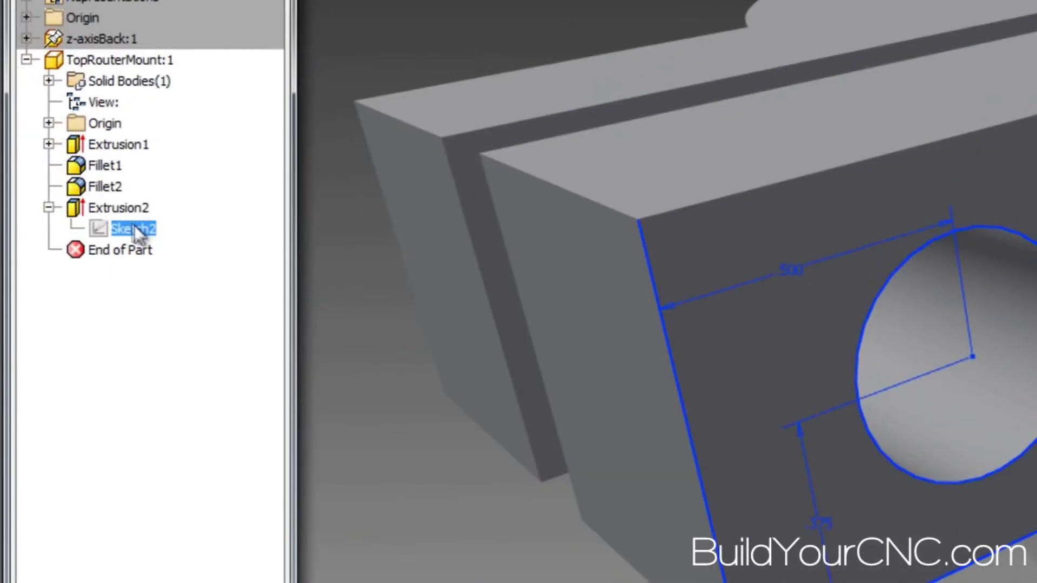
right_click(134, 225)
click(199, 303)
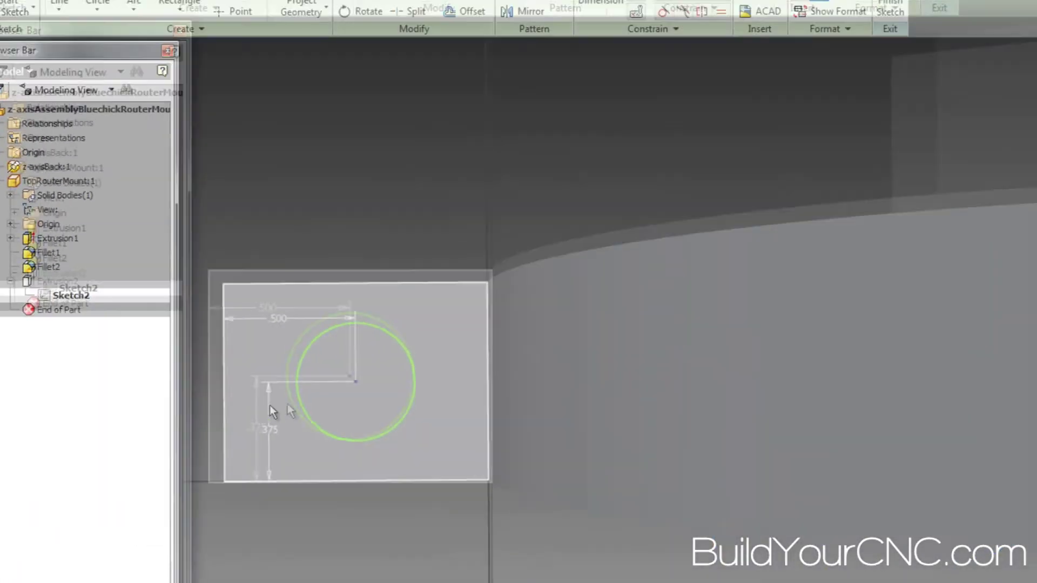
key(F5)
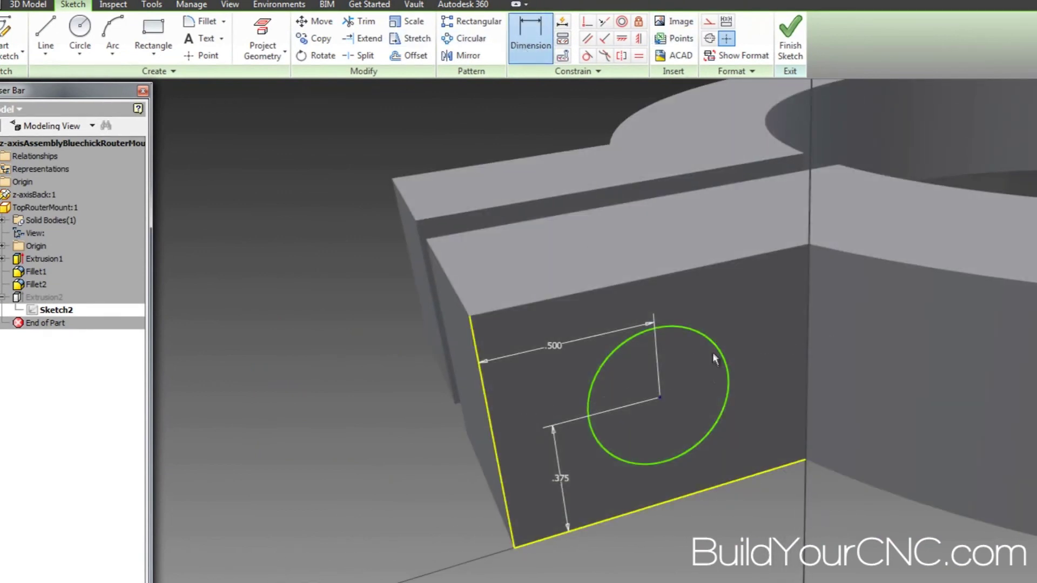
- Dimension the hole circle's diameter as .25 in, then finish the sketch and return to the assembly
double_click(701, 364)
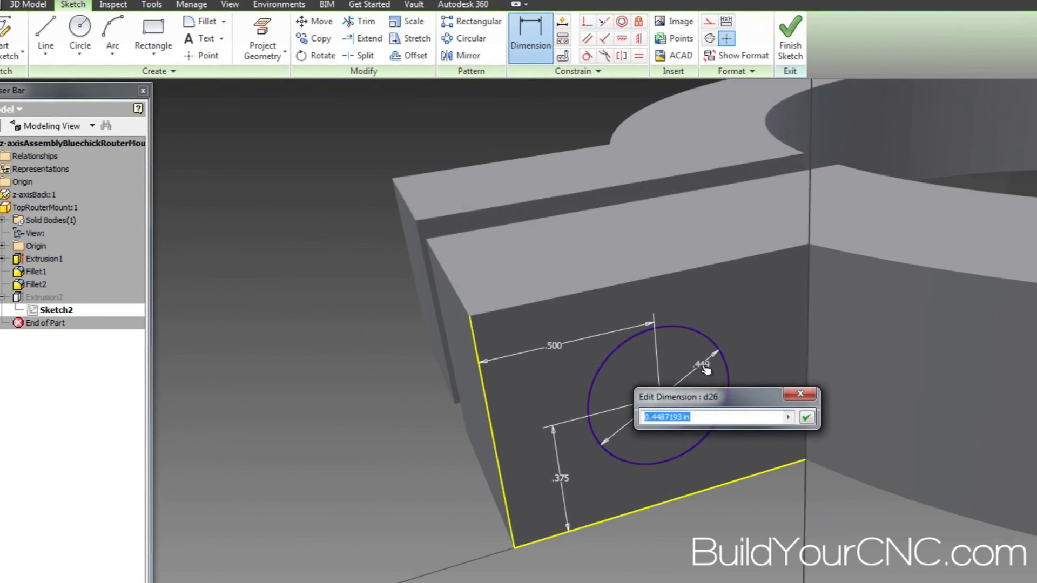
text(.25)
key(Return)
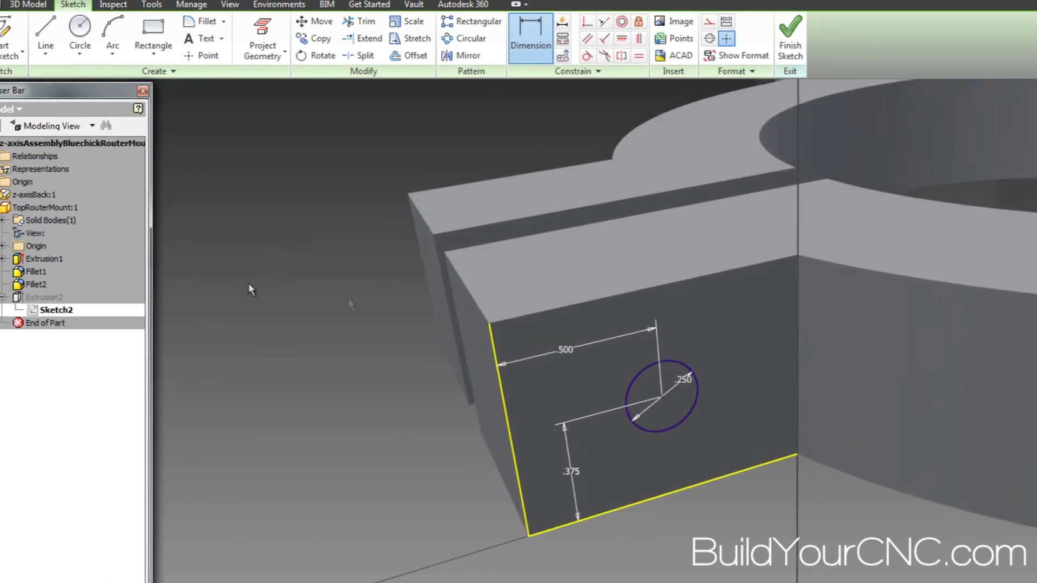
click(790, 38)
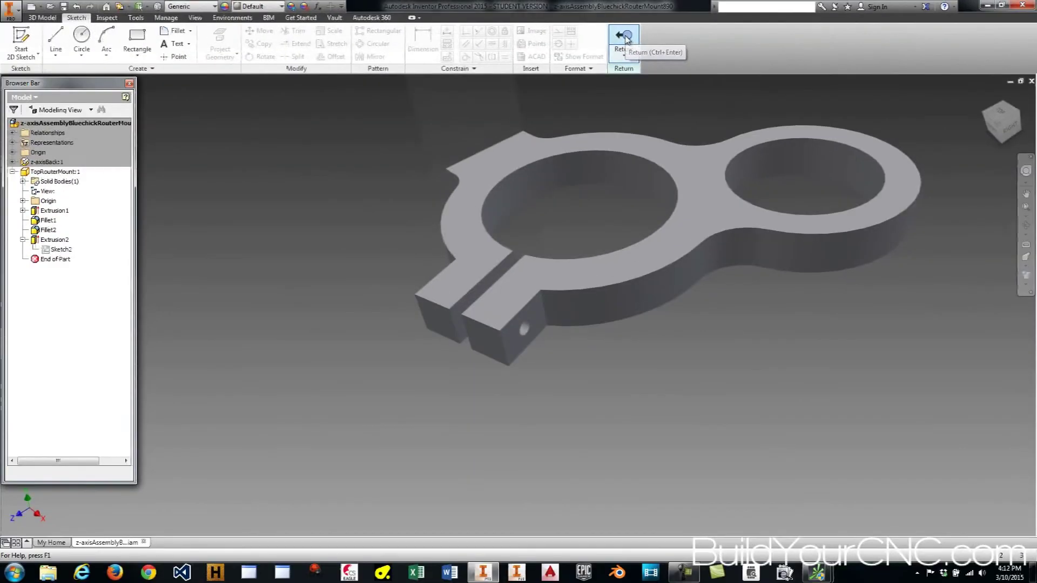
click(514, 69)
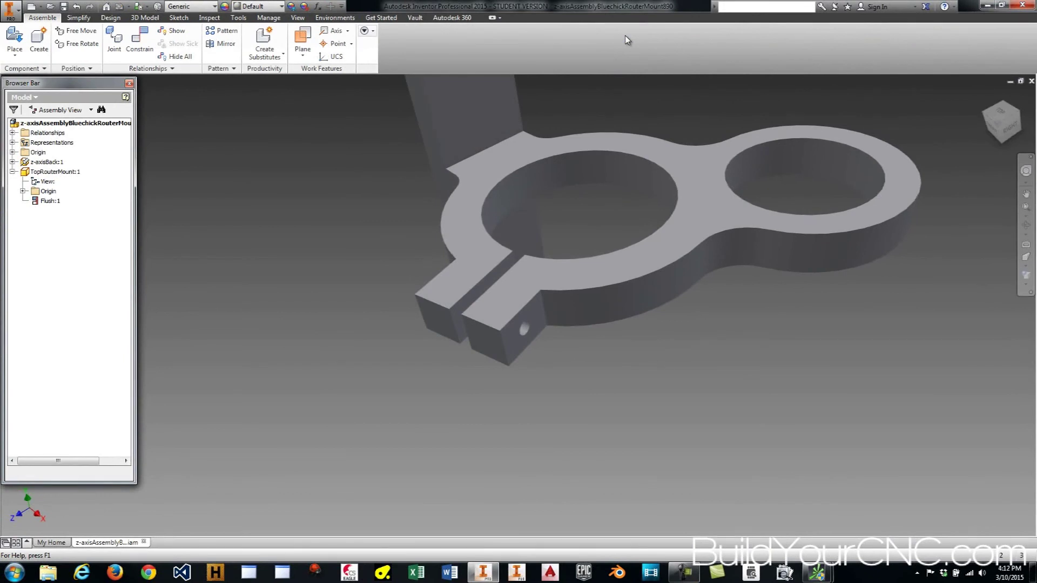